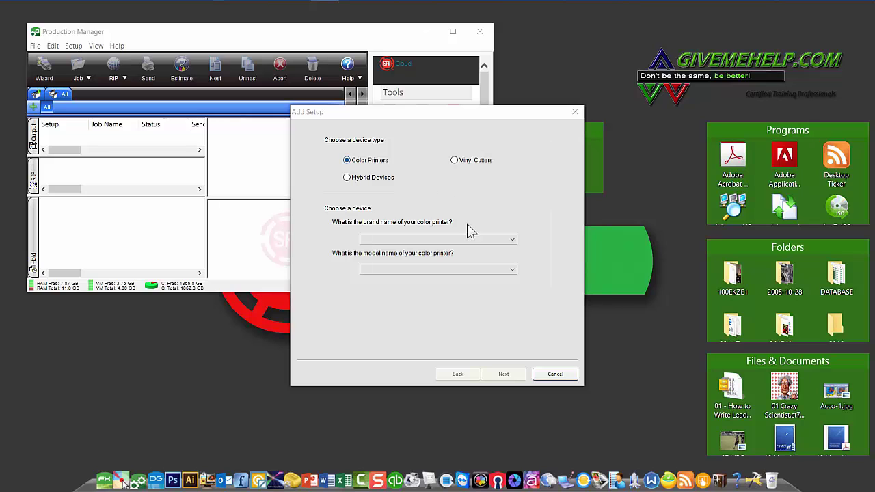
- Choose Mutoh as the brand and VJ-1638X as the model for the new printer setup
{"action": "left_click", "coordinate": [381, 240]}
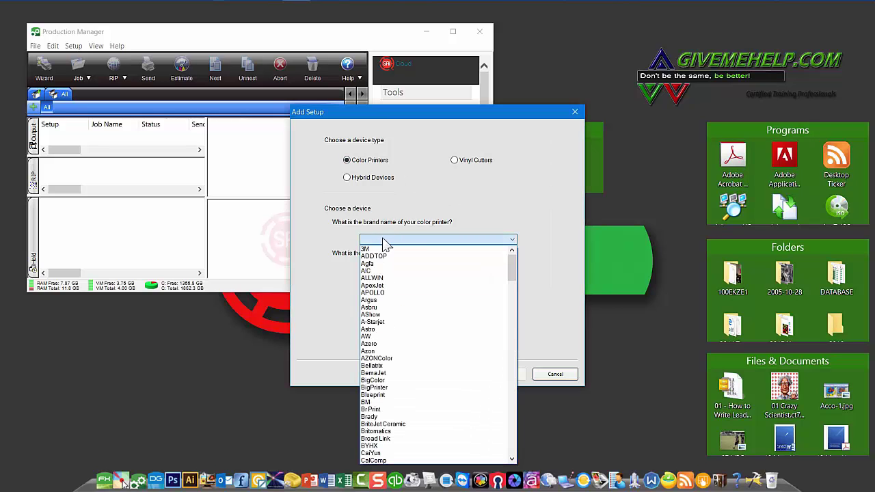
{"action": "scroll", "coordinate": [426, 348], "scroll_direction": "down", "scroll_amount": 2}
{"action": "scroll", "coordinate": [426, 349], "scroll_direction": "down", "scroll_amount": 15}
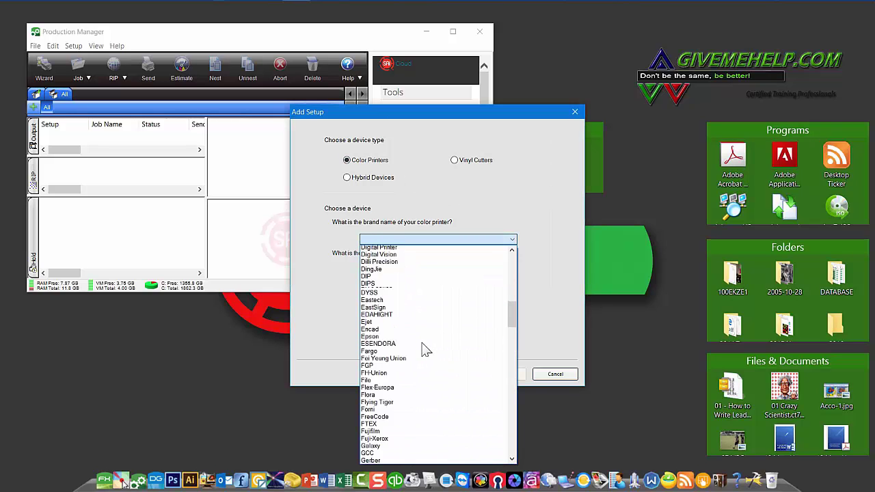
{"action": "scroll", "coordinate": [424, 348], "scroll_direction": "down", "scroll_amount": 15}
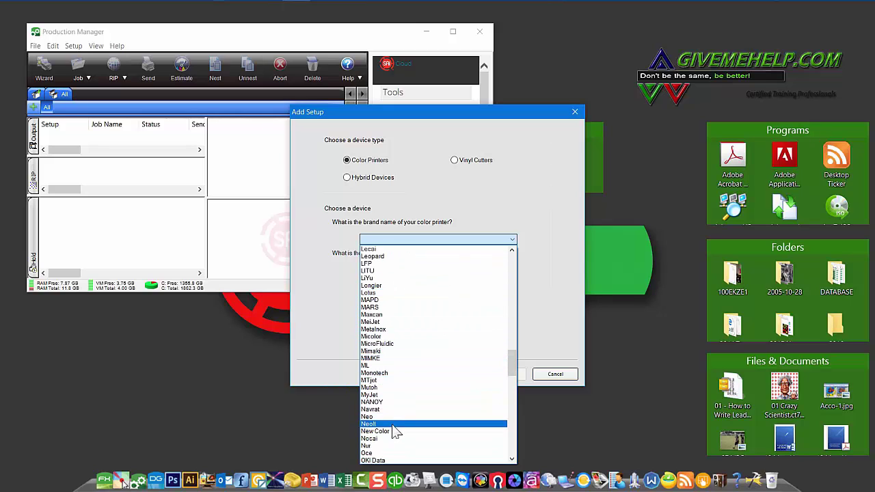
{"action": "left_click", "coordinate": [391, 387]}
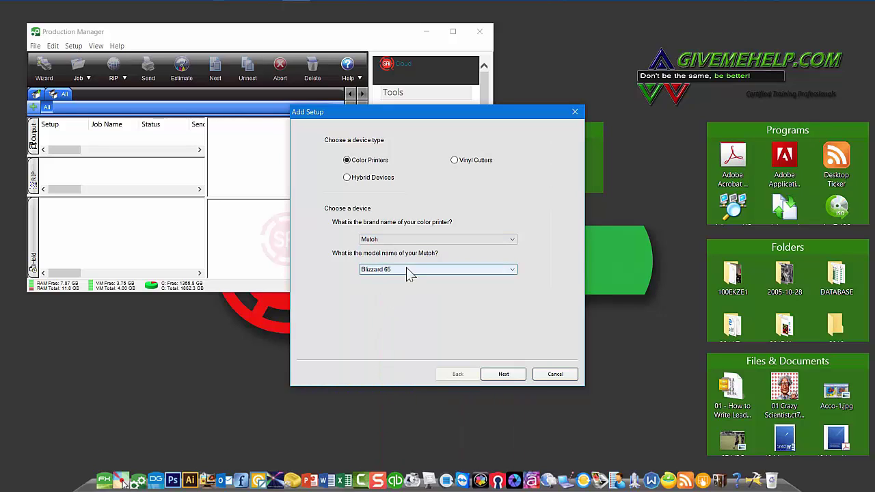
{"action": "left_click", "coordinate": [407, 267]}
{"action": "left_click_drag", "start_coordinate": [509, 76], "coordinate": [496, 224]}
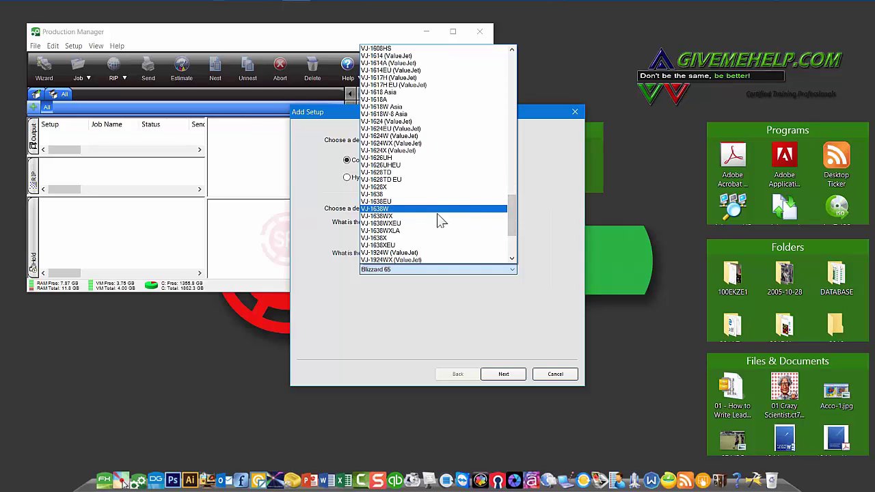
{"action": "left_click", "coordinate": [373, 238]}
{"action": "left_click", "coordinate": [510, 375]}
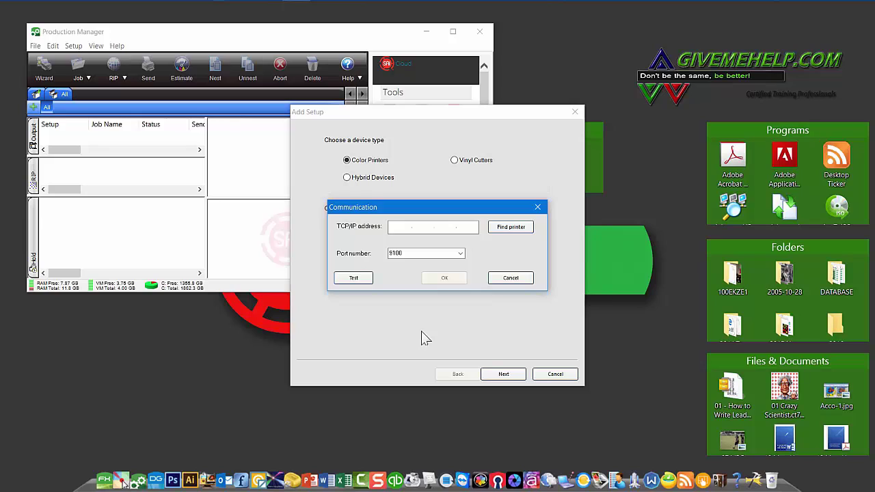
- Connect the printer at IP 192.168.1.85, port 9100, and confirm the connection test succeeds
{"action": "type", "text": "192 . 168 . 001 . 085"}
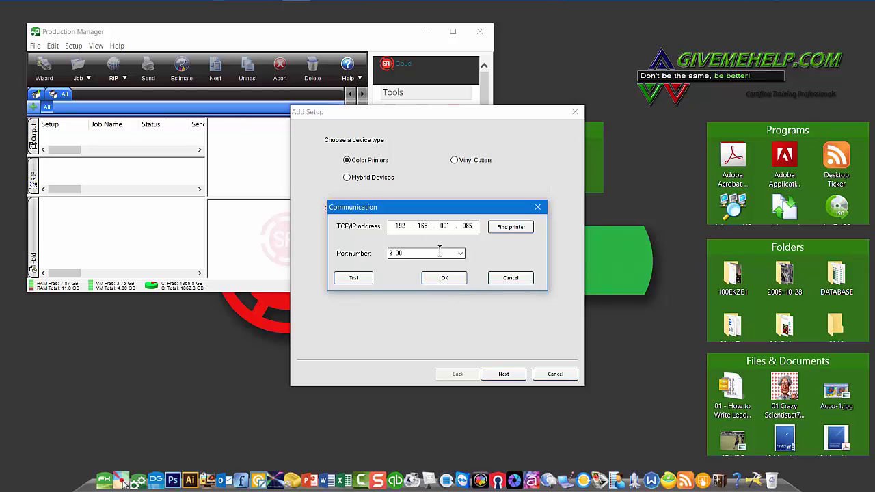
{"action": "left_click", "coordinate": [354, 281]}
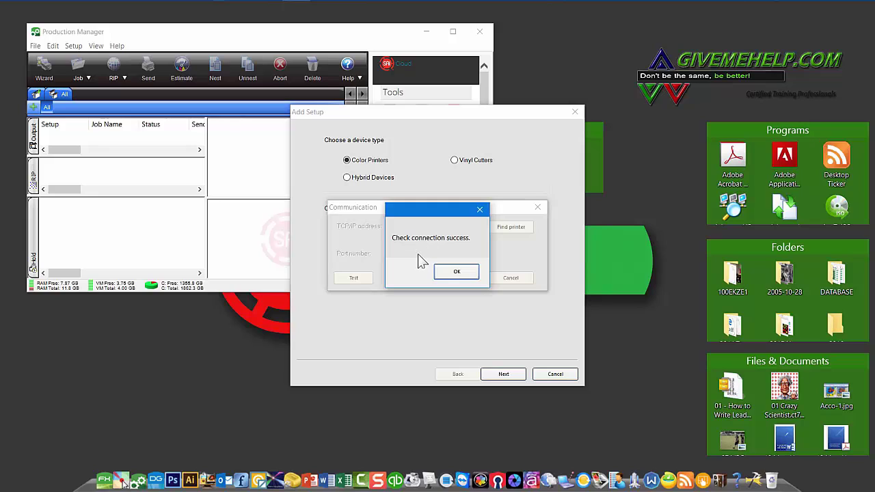
{"action": "left_click", "coordinate": [456, 272]}
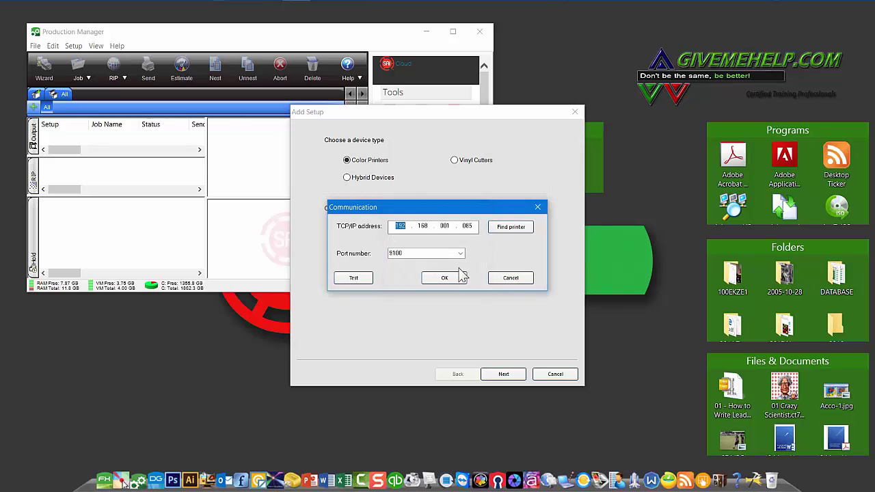
{"action": "left_click", "coordinate": [459, 275]}
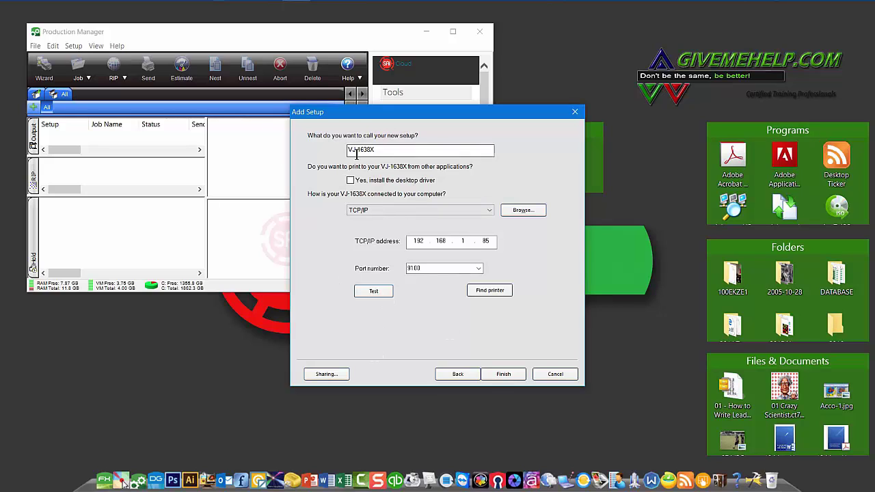
- Finish the Mutoh VJ-1638X setup, maximize the window, and enlarge the Output and preview panes
{"action": "left_click", "coordinate": [506, 378]}
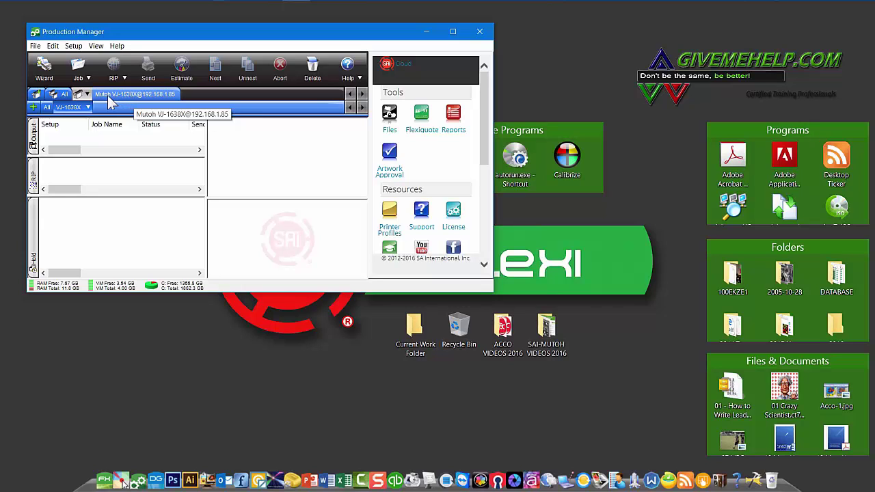
{"action": "left_click", "coordinate": [453, 31]}
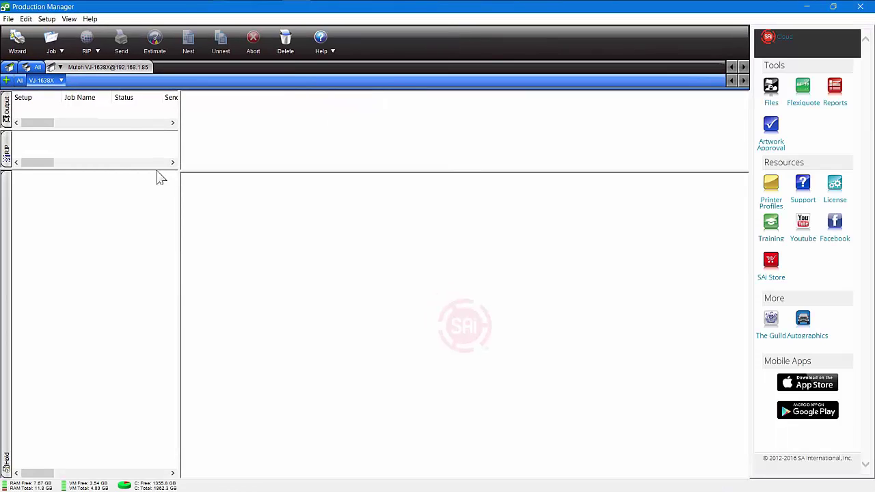
{"action": "left_click_drag", "start_coordinate": [130, 128], "coordinate": [121, 241]}
{"action": "left_click_drag", "start_coordinate": [134, 281], "coordinate": [123, 358]}
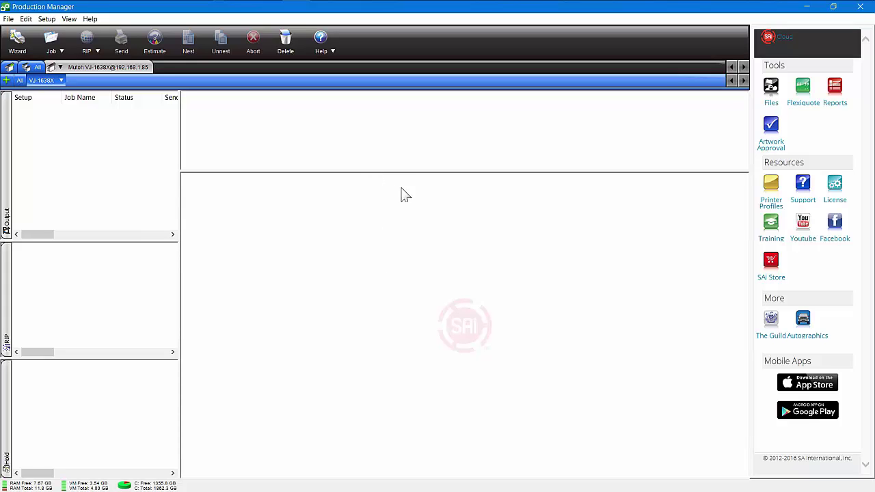
{"action": "left_click_drag", "start_coordinate": [387, 250], "coordinate": [385, 276]}
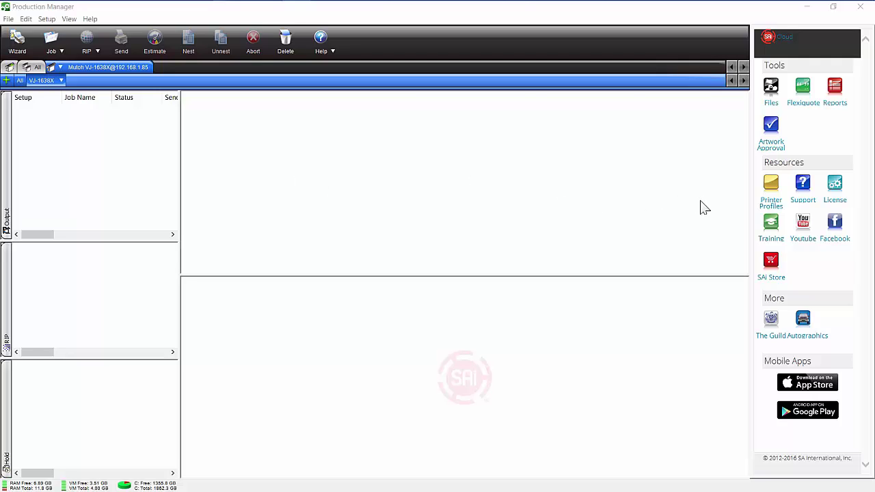
- On the Printer Profiles page pick make Mutoh, model Mutoh VJ-1638, and download the profile pack
{"action": "left_click", "coordinate": [771, 203]}
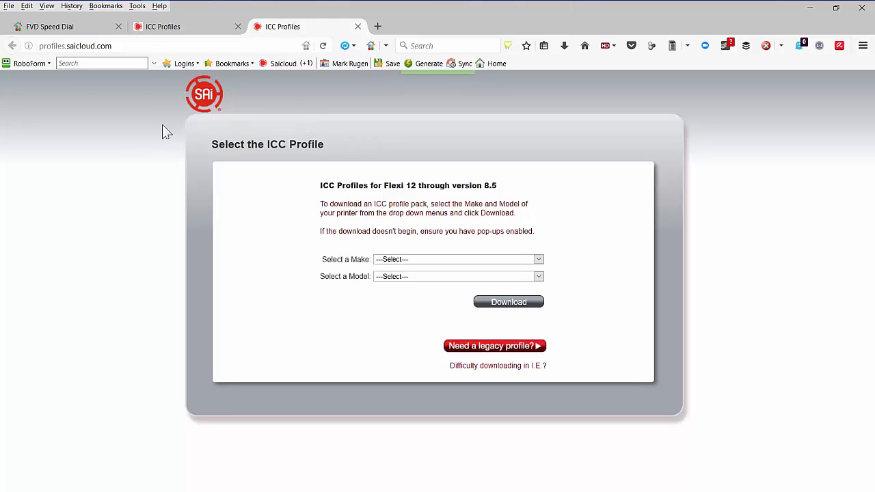
{"action": "left_click", "coordinate": [403, 262]}
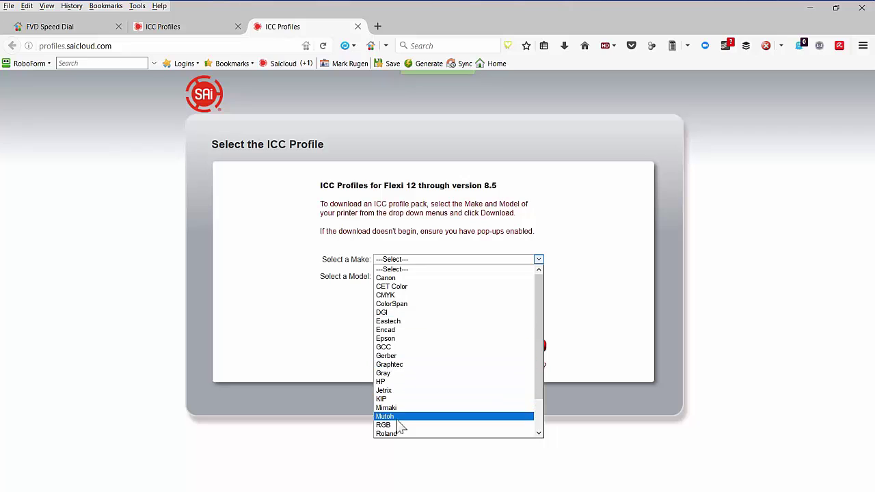
{"action": "left_click", "coordinate": [397, 418]}
{"action": "left_click", "coordinate": [404, 279]}
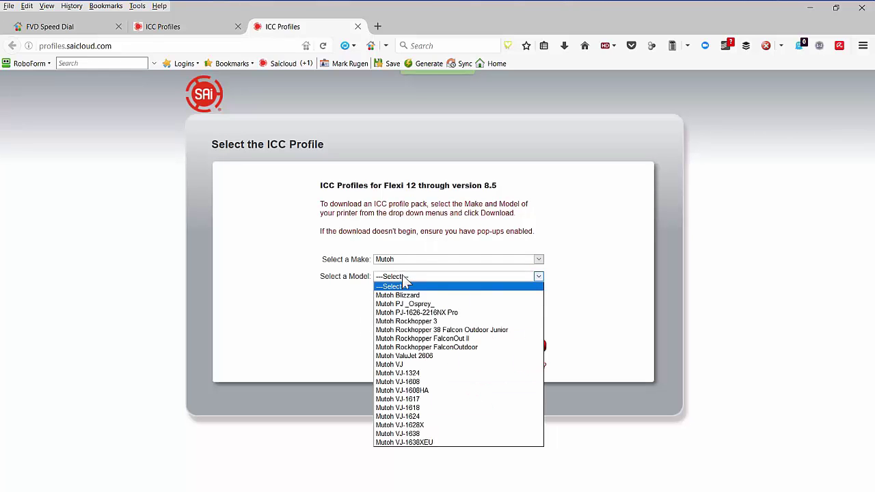
{"action": "left_click", "coordinate": [418, 435]}
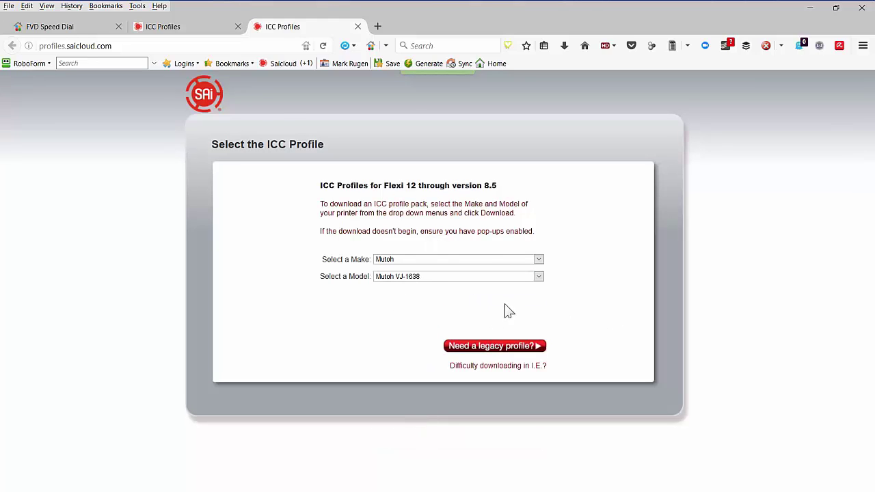
{"action": "left_click", "coordinate": [506, 304]}
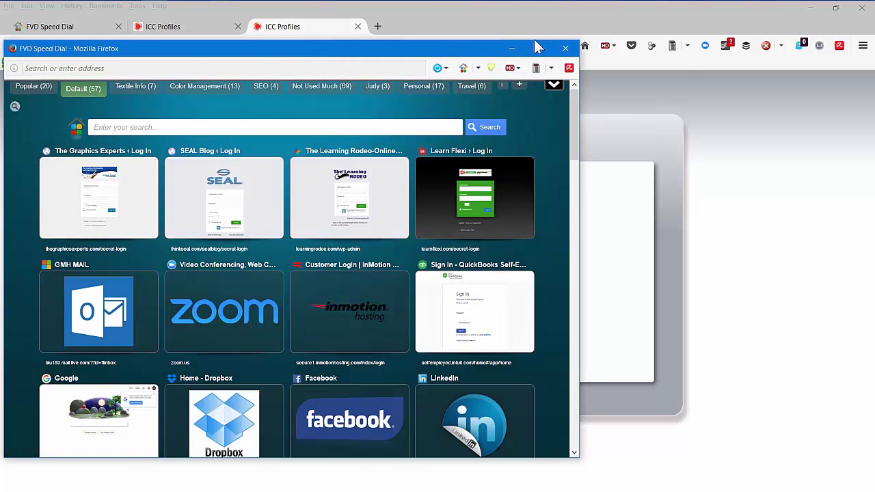
- Close the Speed Dial popup and show the Desktop's contents in File Explorer
{"action": "left_click_drag", "start_coordinate": [534, 44], "coordinate": [639, 36]}
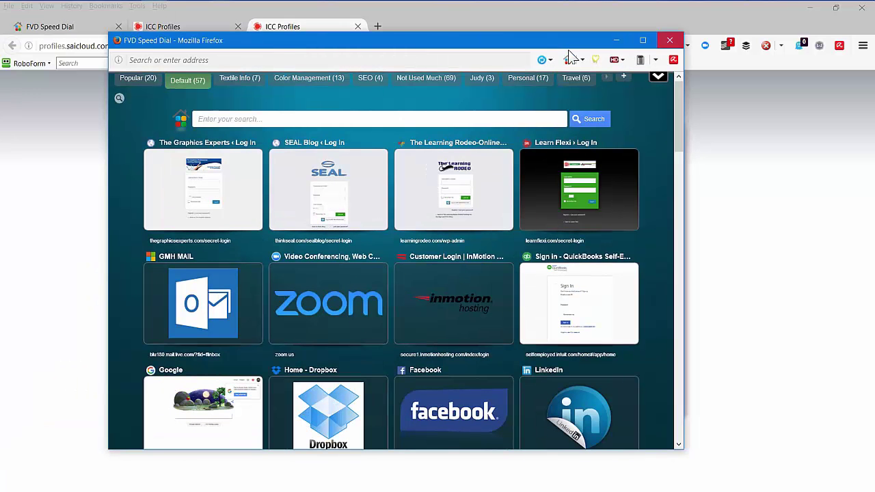
{"action": "left_click", "coordinate": [670, 39]}
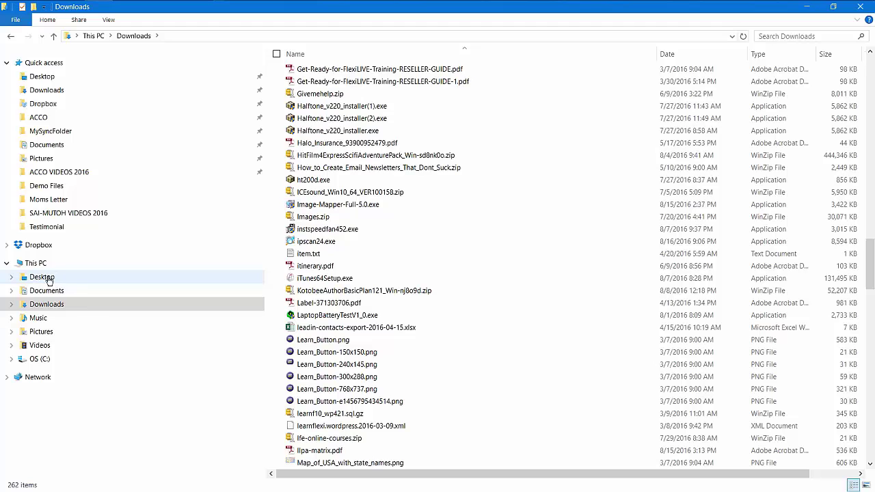
{"action": "left_click", "coordinate": [42, 277]}
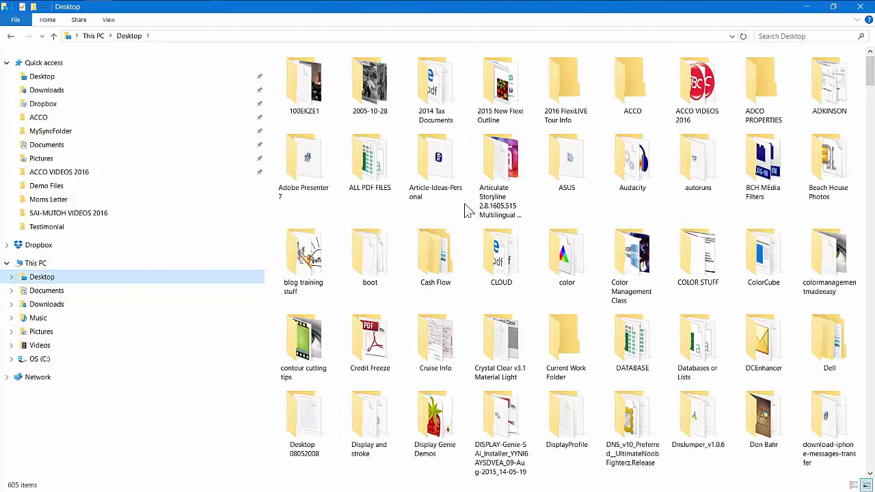
{"action": "scroll", "coordinate": [711, 236], "scroll_direction": "down", "scroll_amount": 3}
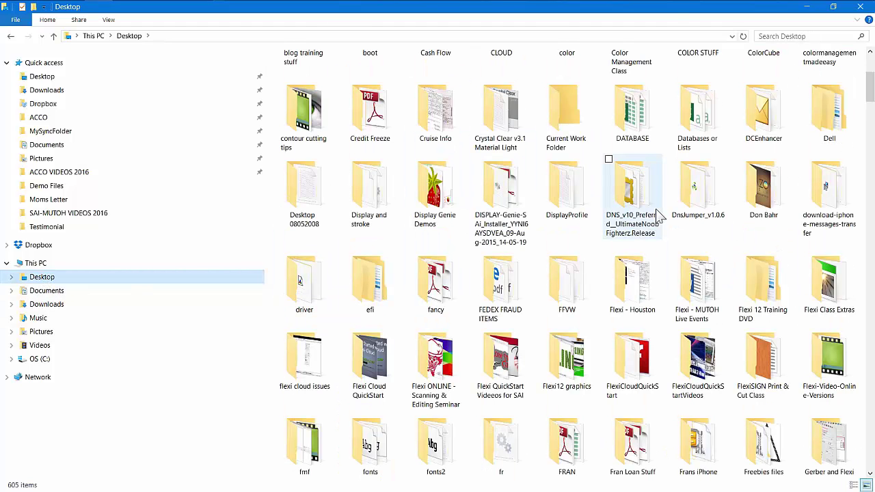
{"action": "scroll", "coordinate": [535, 229], "scroll_direction": "down", "scroll_amount": 3}
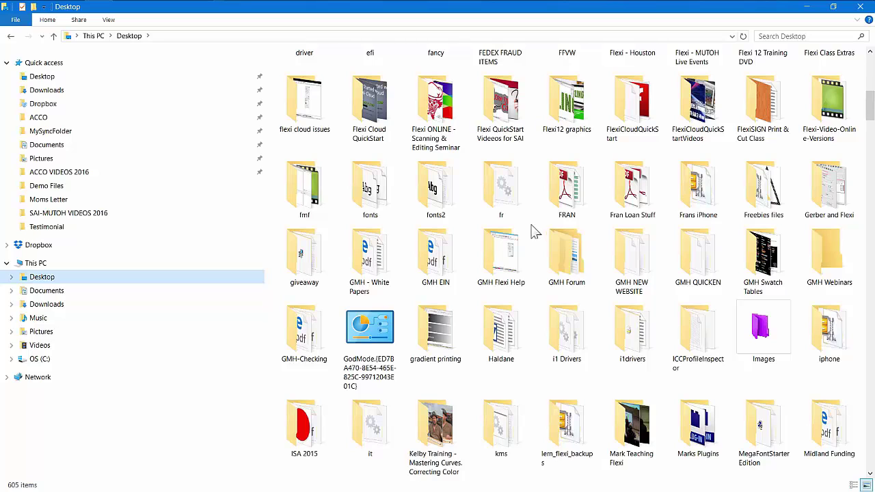
{"action": "scroll", "coordinate": [556, 273], "scroll_direction": "down", "scroll_amount": 3}
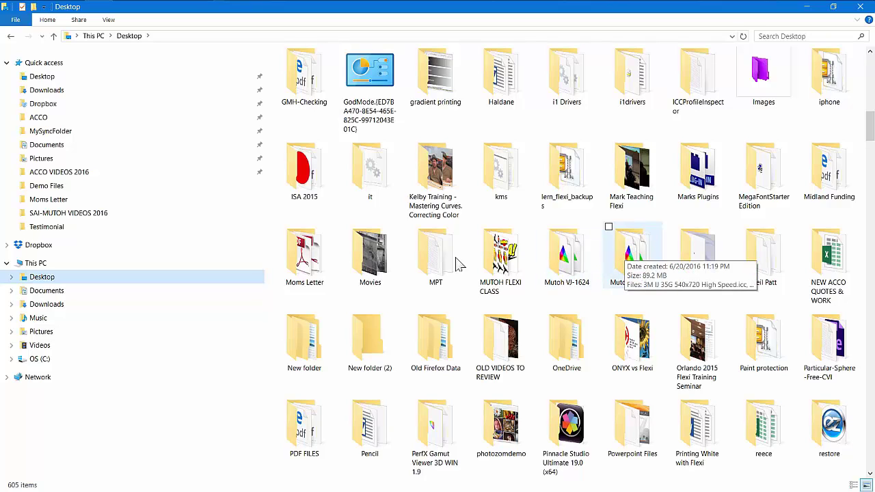
- Expand C: > Program Files (x86) > SAi > SAi Production Suite Cloud to reveal ICCProfile
{"action": "left_click", "coordinate": [11, 359]}
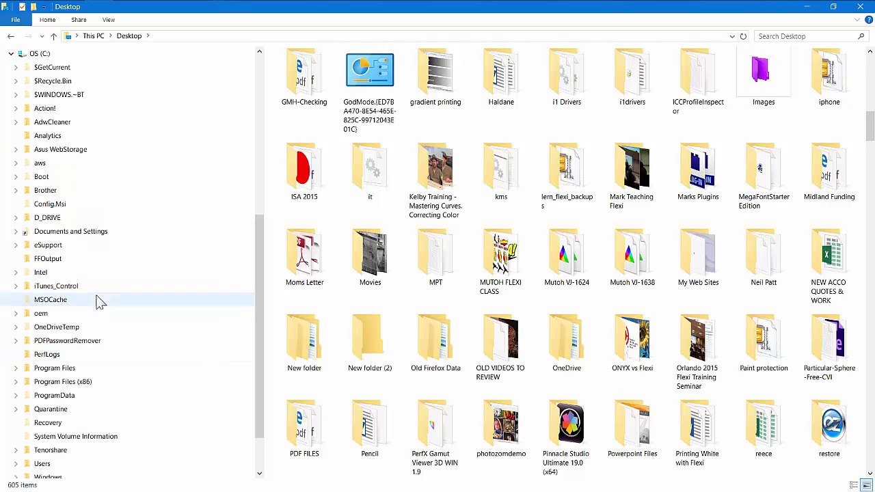
{"action": "left_click", "coordinate": [15, 387]}
{"action": "scroll", "coordinate": [128, 313], "scroll_direction": "down", "scroll_amount": 8}
{"action": "scroll", "coordinate": [125, 314], "scroll_direction": "down", "scroll_amount": 9}
{"action": "scroll", "coordinate": [132, 329], "scroll_direction": "down", "scroll_amount": 7}
{"action": "scroll", "coordinate": [130, 327], "scroll_direction": "down", "scroll_amount": 4}
{"action": "left_click", "coordinate": [20, 356]}
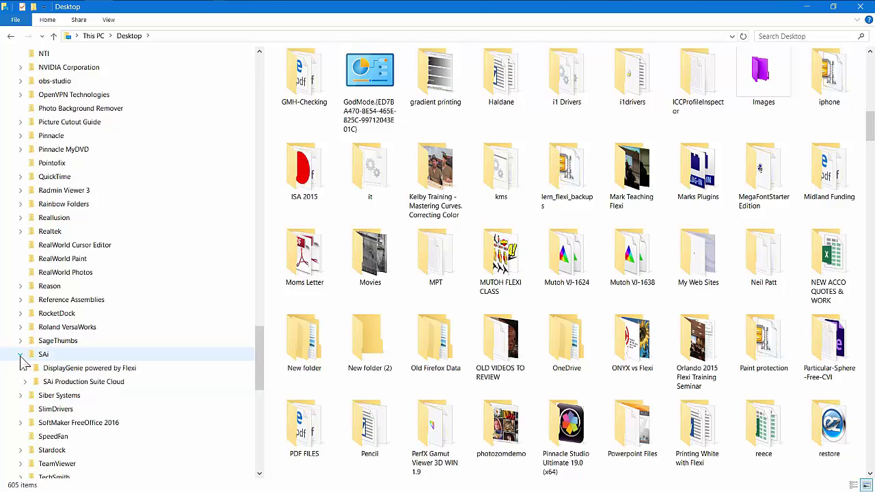
{"action": "left_click", "coordinate": [27, 382]}
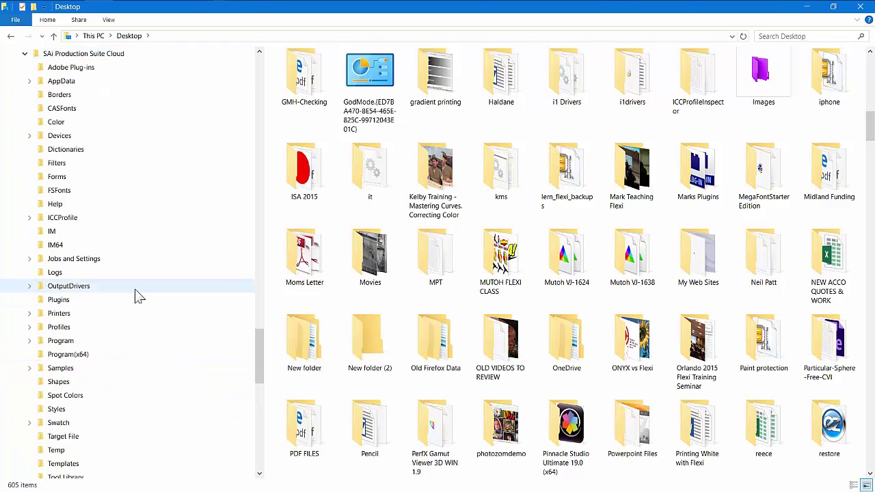
{"action": "scroll", "coordinate": [136, 294], "scroll_direction": "down", "scroll_amount": 1}
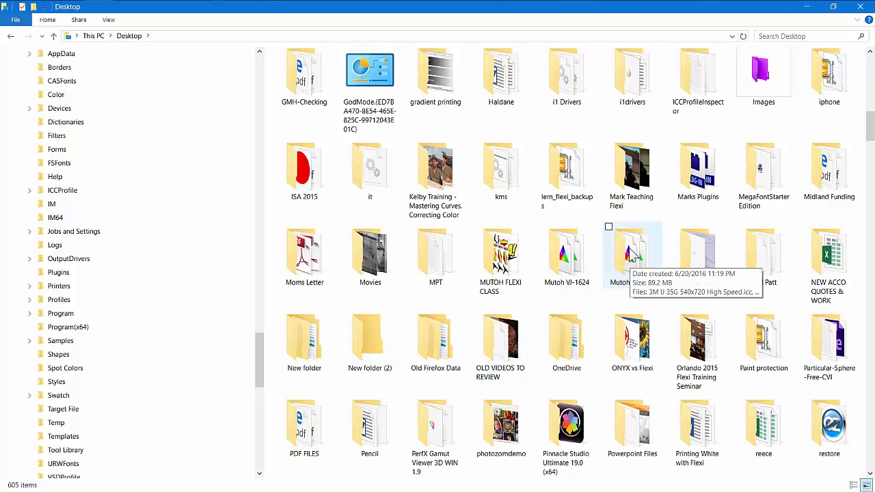
- Move the Mutoh VJ-1638 folder into ICCProfile, replacing existing files, check it, then close Explorer
{"action": "left_click_drag", "start_coordinate": [634, 254], "coordinate": [63, 194]}
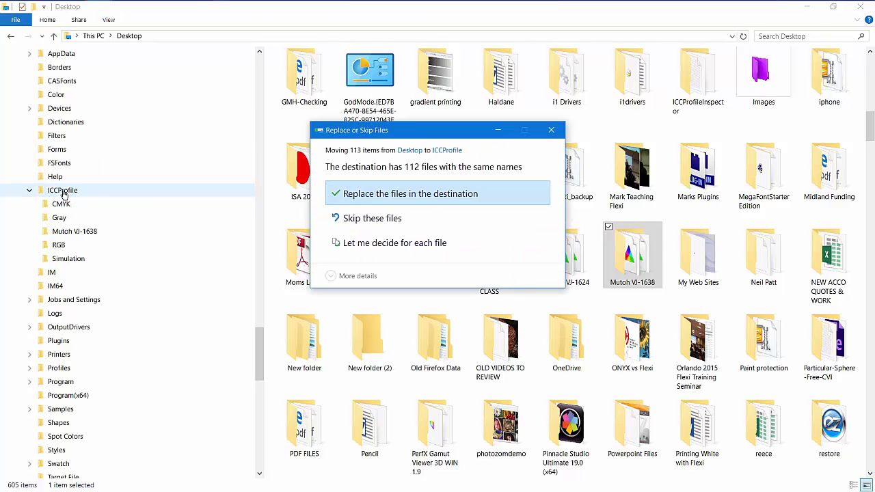
{"action": "left_click", "coordinate": [383, 201]}
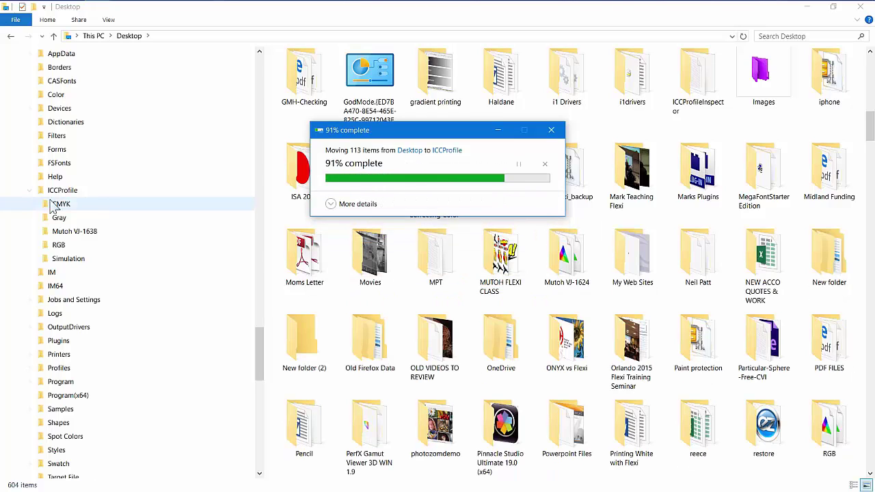
{"action": "left_click", "coordinate": [28, 193]}
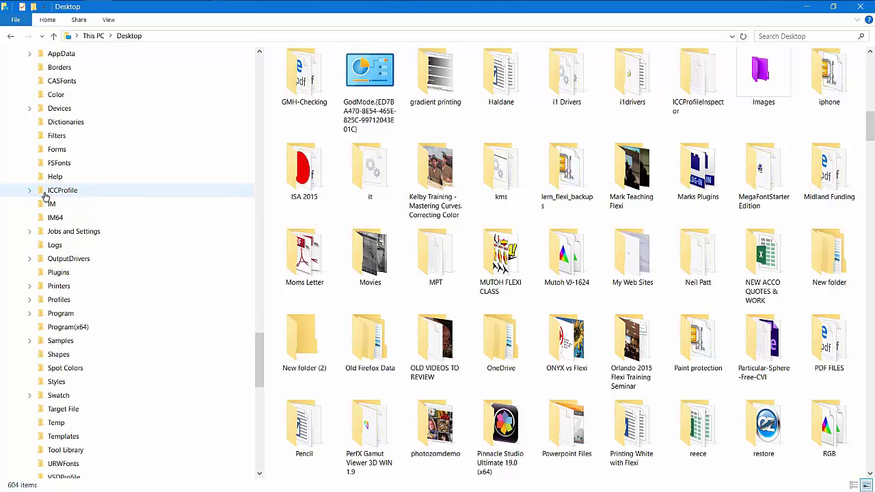
{"action": "left_click", "coordinate": [28, 192]}
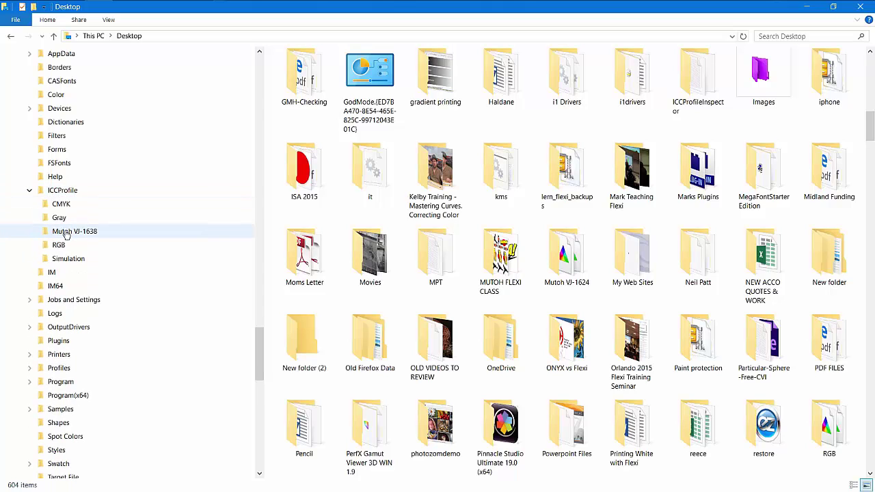
{"action": "left_click", "coordinate": [69, 233]}
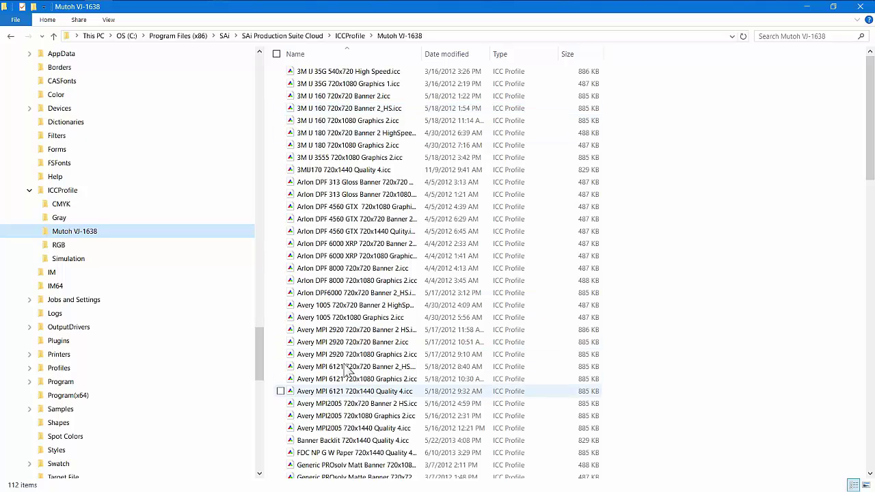
{"action": "left_click", "coordinate": [860, 6]}
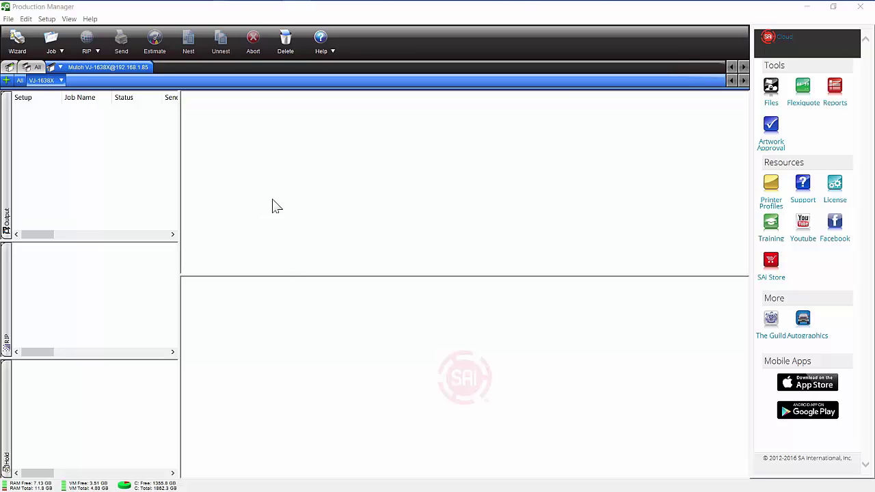
{"action": "left_click", "coordinate": [103, 68]}
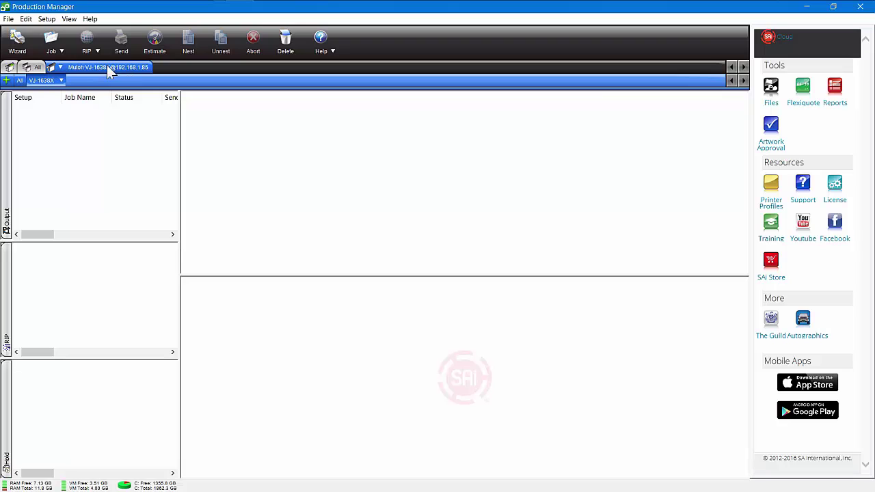
- Poll the printer's roll width and apply a 53.972 x 1200 in default media size
{"action": "left_click", "coordinate": [47, 20]}
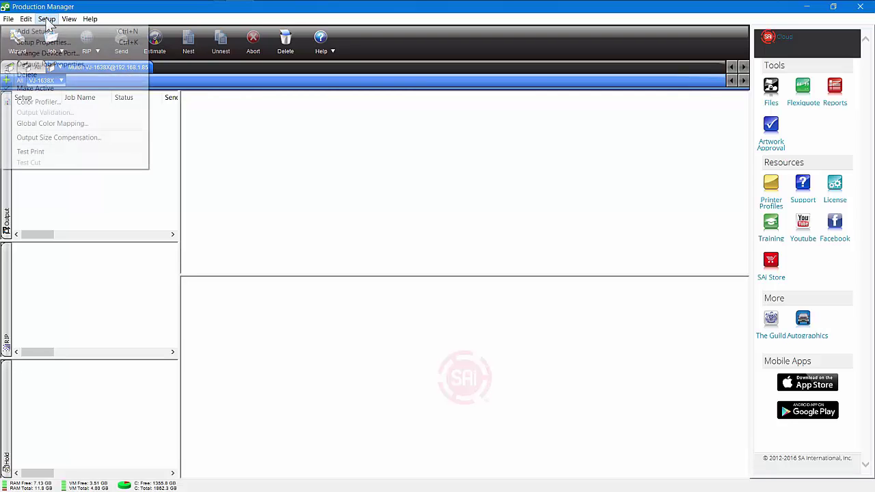
{"action": "left_click", "coordinate": [74, 65]}
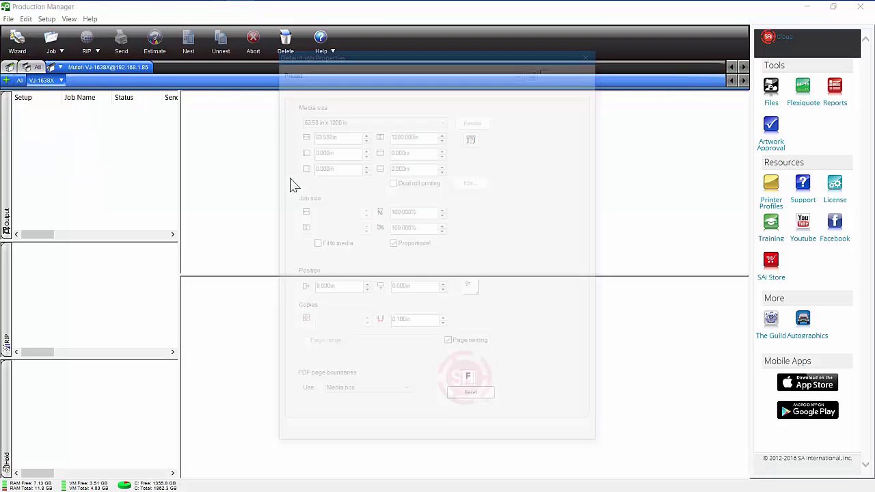
{"action": "left_click_drag", "start_coordinate": [386, 55], "coordinate": [325, 69]}
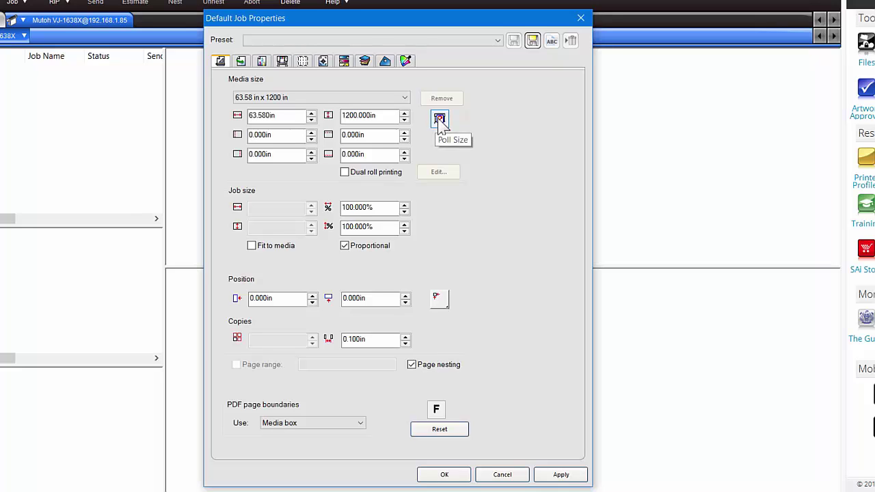
{"action": "left_click", "coordinate": [440, 120]}
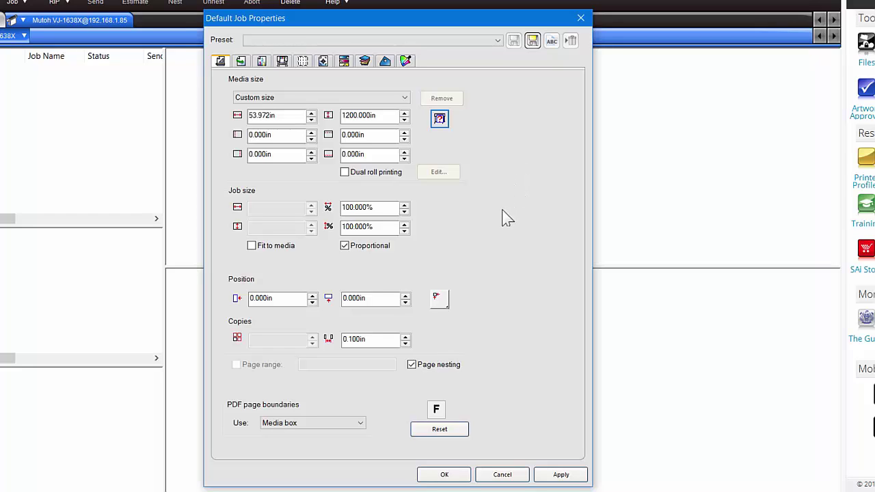
{"action": "left_click", "coordinate": [560, 474]}
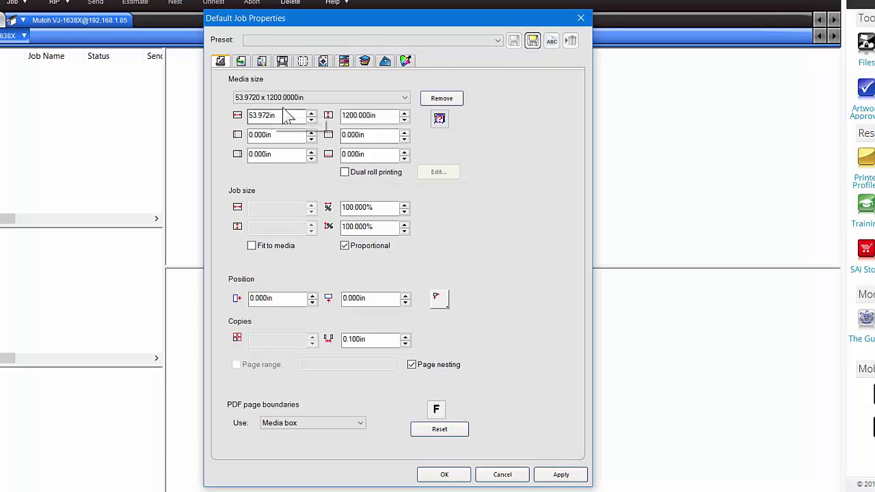
- Set the default Workflow After output option to Hold instead of deleting jobs, and apply
{"action": "left_click", "coordinate": [240, 62]}
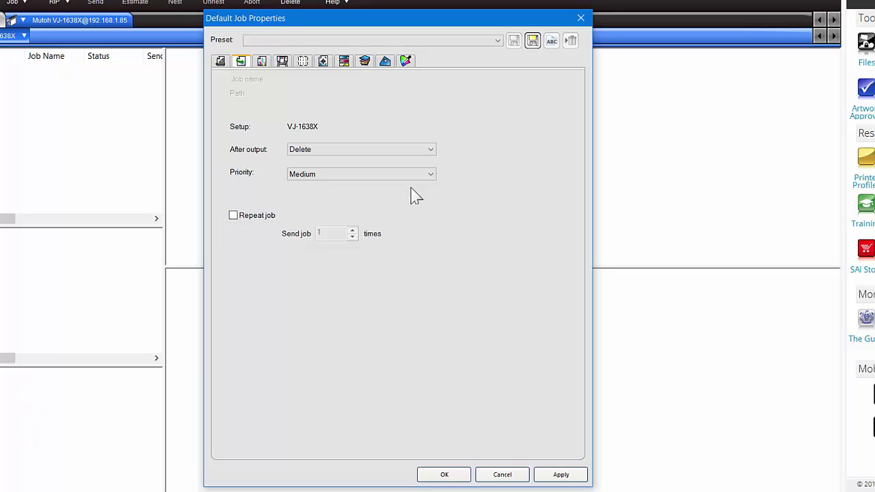
{"action": "left_click", "coordinate": [370, 151]}
{"action": "left_click", "coordinate": [301, 169]}
{"action": "left_click", "coordinate": [560, 477]}
- Set the default output profile to Oracal 3651 GRA 720x1440 High Speed.icc and apply it
{"action": "left_click", "coordinate": [263, 67]}
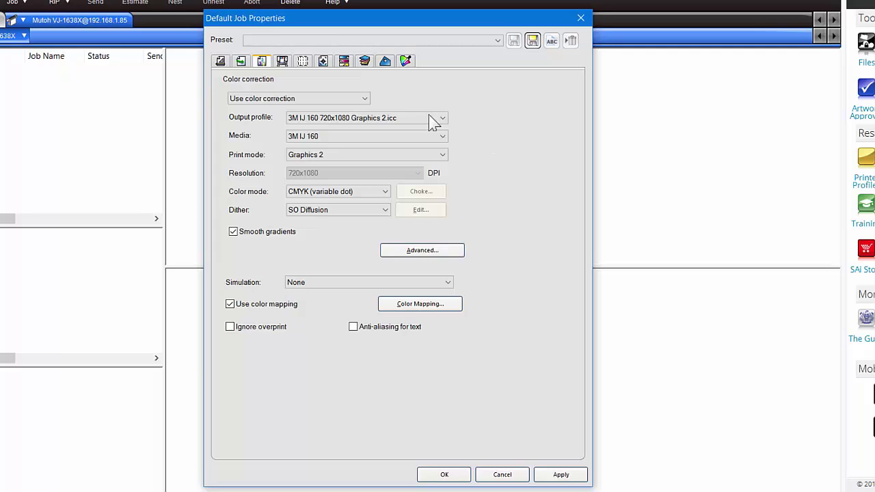
{"action": "left_click", "coordinate": [340, 122]}
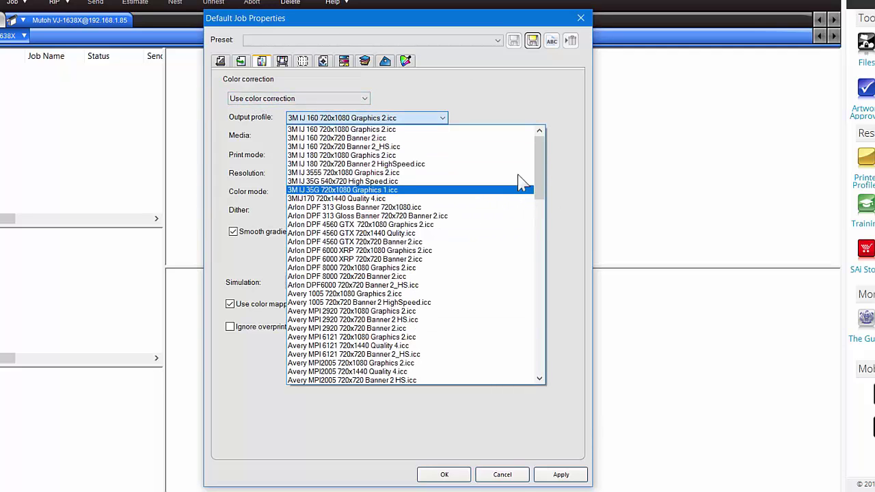
{"action": "left_click_drag", "start_coordinate": [539, 176], "coordinate": [494, 107]}
{"action": "left_click", "coordinate": [489, 103]}
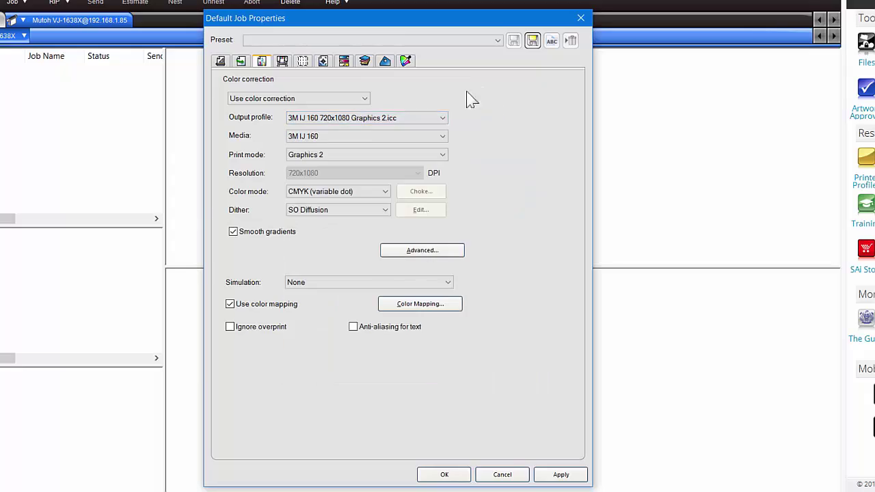
{"action": "left_click", "coordinate": [382, 124]}
{"action": "left_click_drag", "start_coordinate": [543, 185], "coordinate": [533, 252]}
{"action": "left_click", "coordinate": [372, 311]}
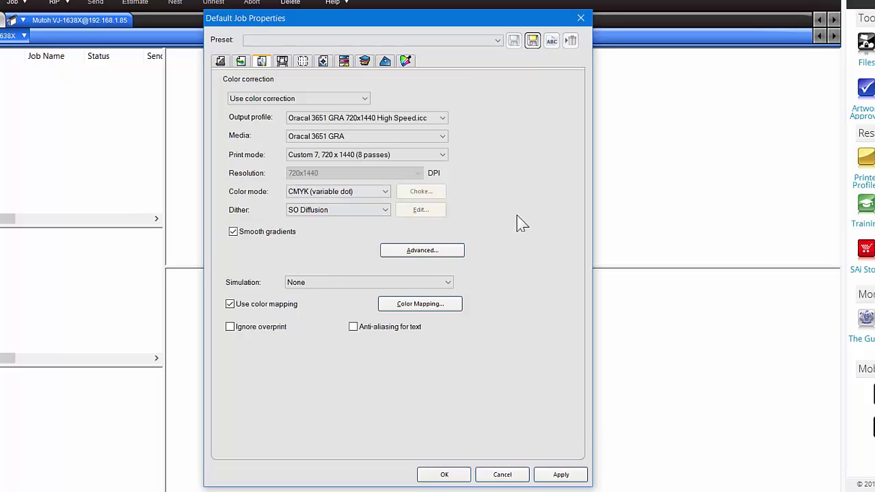
{"action": "left_click", "coordinate": [561, 474]}
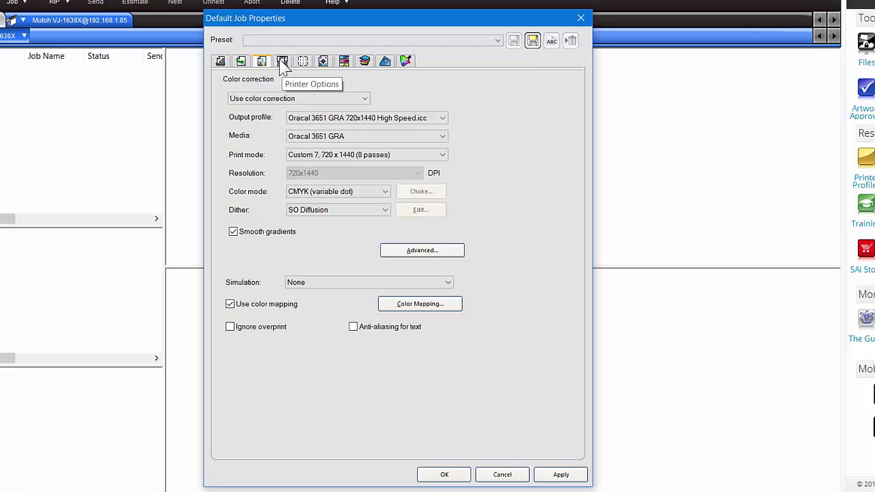
- Review the printer options (Wow 1 weaving, High vacuum, heaters 44/42/48 °C) and apply them
{"action": "left_click", "coordinate": [282, 61]}
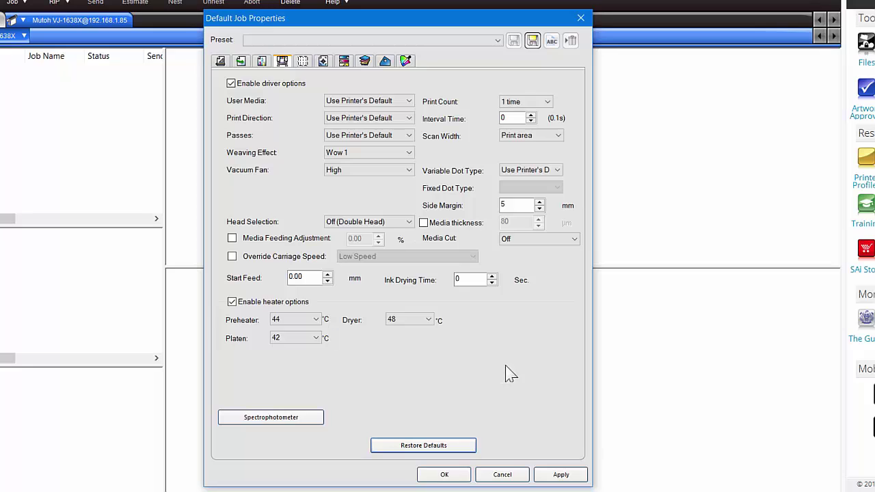
{"action": "left_click", "coordinate": [560, 477]}
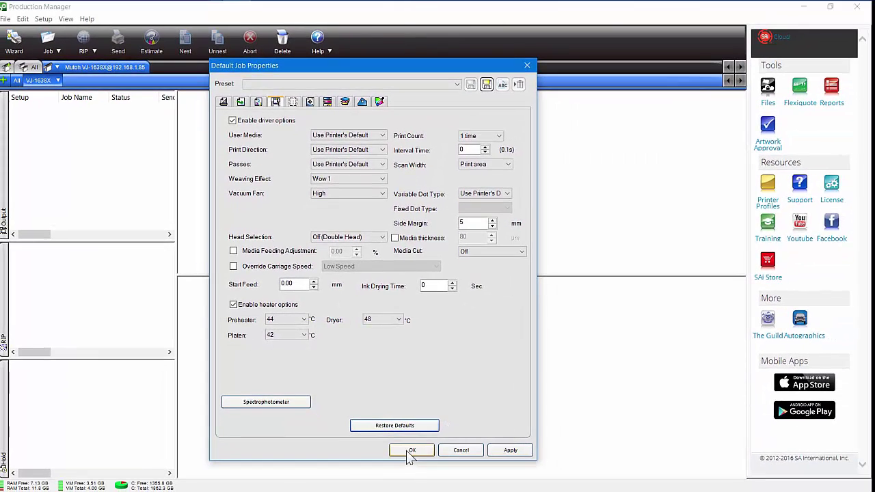
- Confirm the default job properties and send a Test Print to the VJ-1638X printer
{"action": "left_click", "coordinate": [411, 450]}
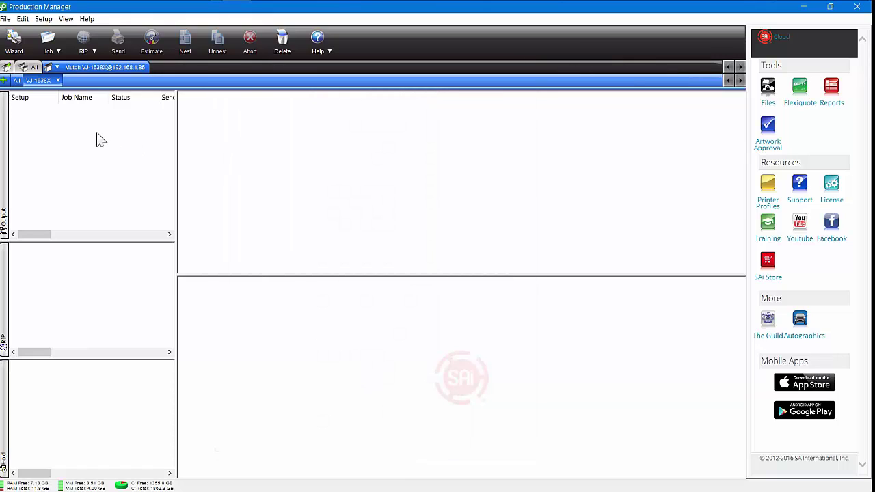
{"action": "left_click", "coordinate": [44, 20]}
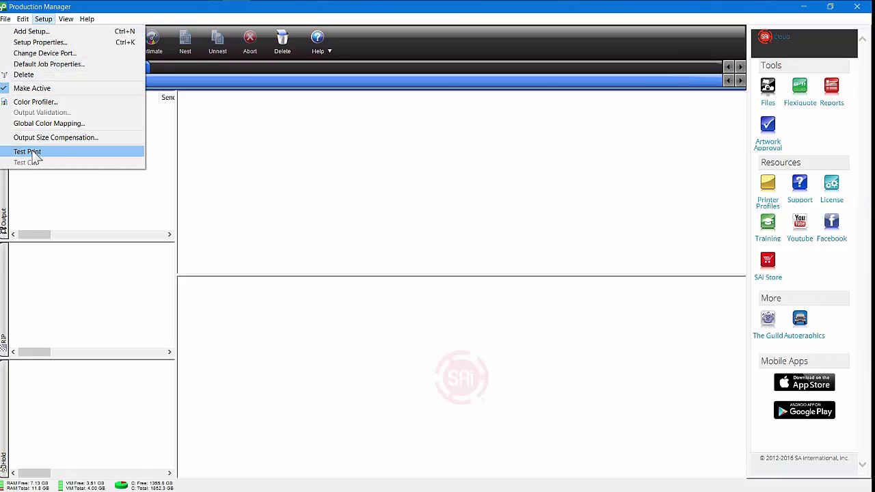
{"action": "left_click", "coordinate": [30, 153]}
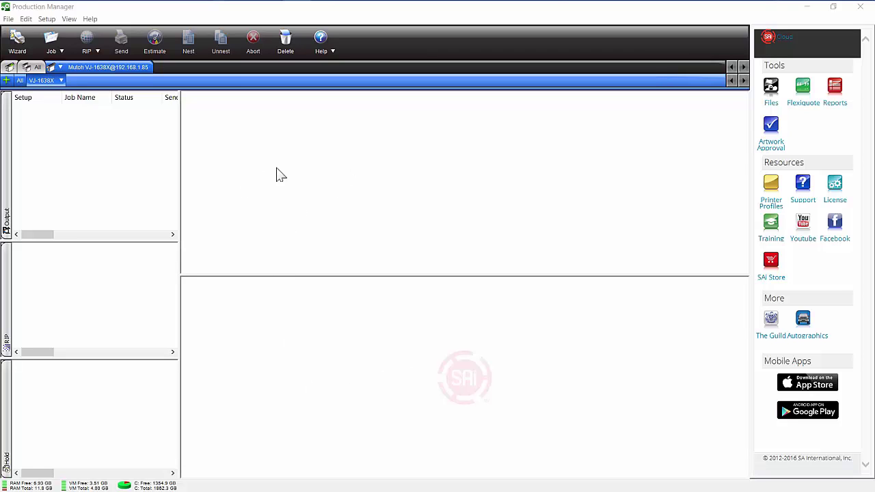
- Start a new device setup for a Vinyl Cutter of brand Mutoh
{"action": "left_click", "coordinate": [8, 70]}
{"action": "left_click_drag", "start_coordinate": [377, 114], "coordinate": [279, 112]}
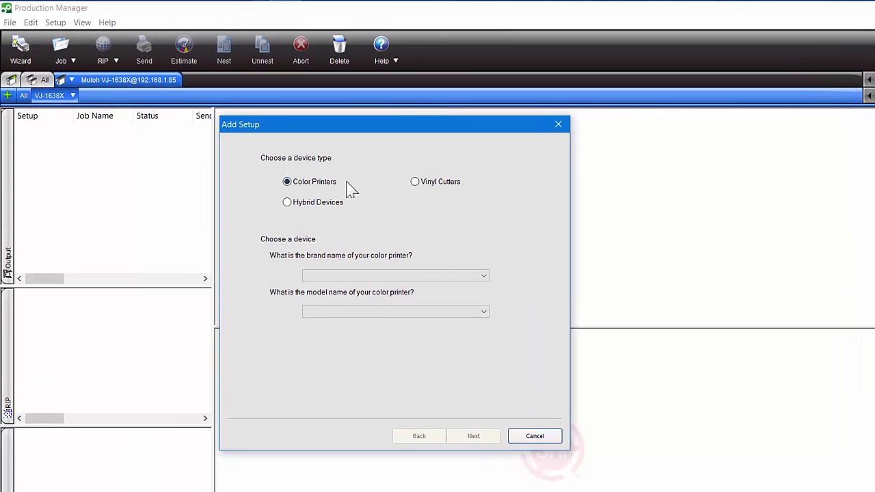
{"action": "left_click", "coordinate": [415, 181]}
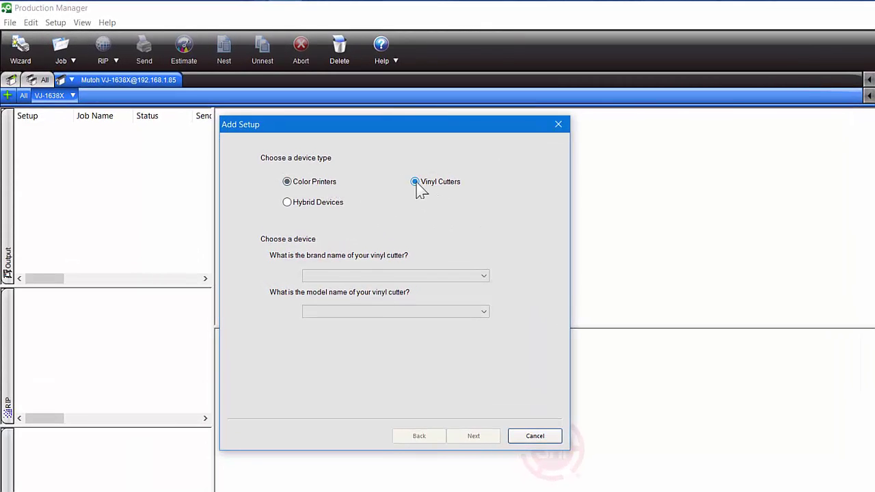
{"action": "left_click", "coordinate": [485, 277]}
{"action": "left_click_drag", "start_coordinate": [486, 332], "coordinate": [471, 453]}
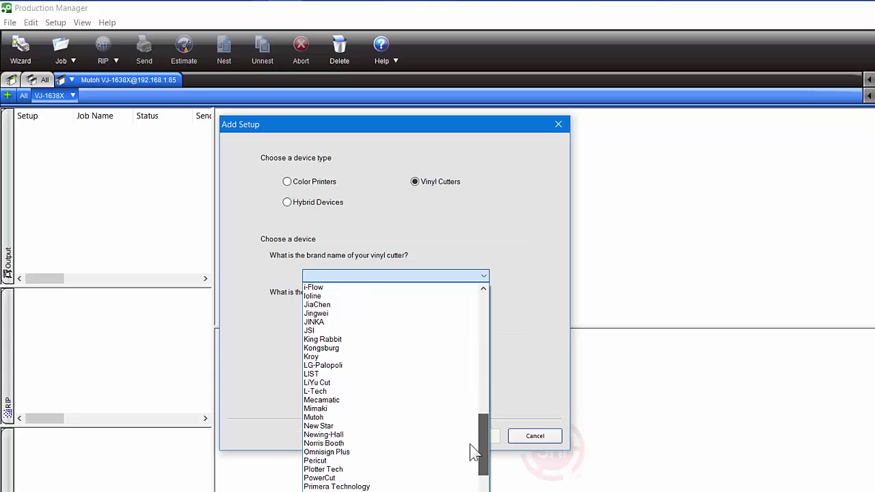
{"action": "left_click", "coordinate": [390, 418]}
- Choose the ValueCut VC-1800 model and finish the setup on port USB001
{"action": "left_click", "coordinate": [359, 313]}
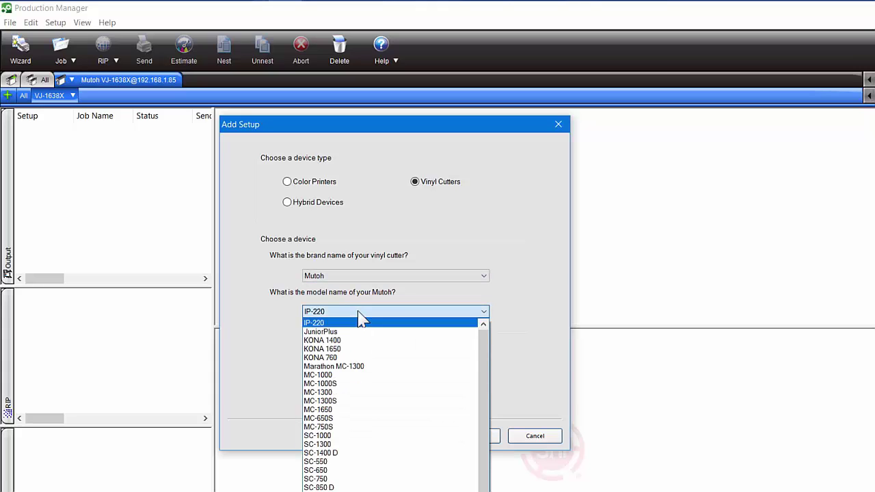
{"action": "left_click_drag", "start_coordinate": [483, 354], "coordinate": [479, 469]}
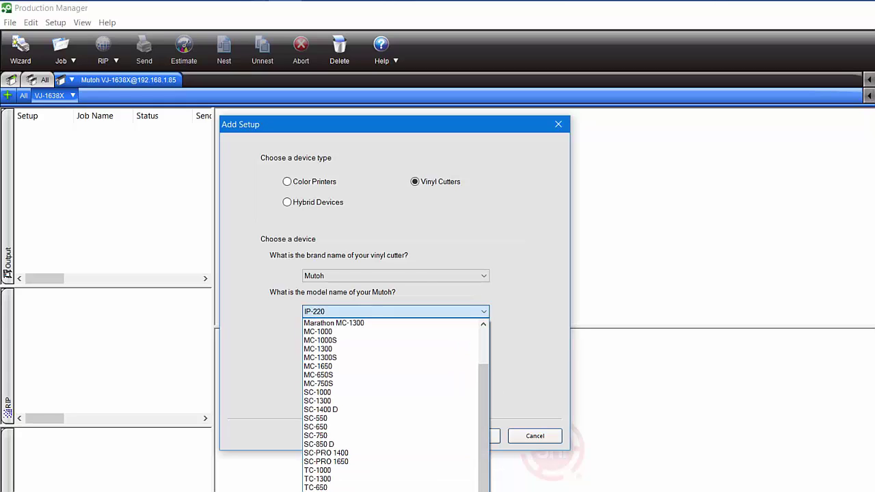
{"action": "left_click", "coordinate": [336, 490]}
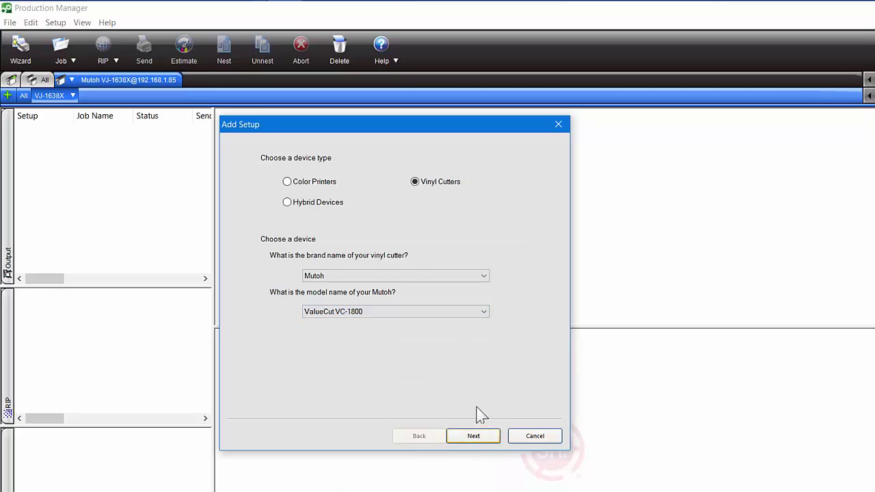
{"action": "left_click", "coordinate": [473, 436]}
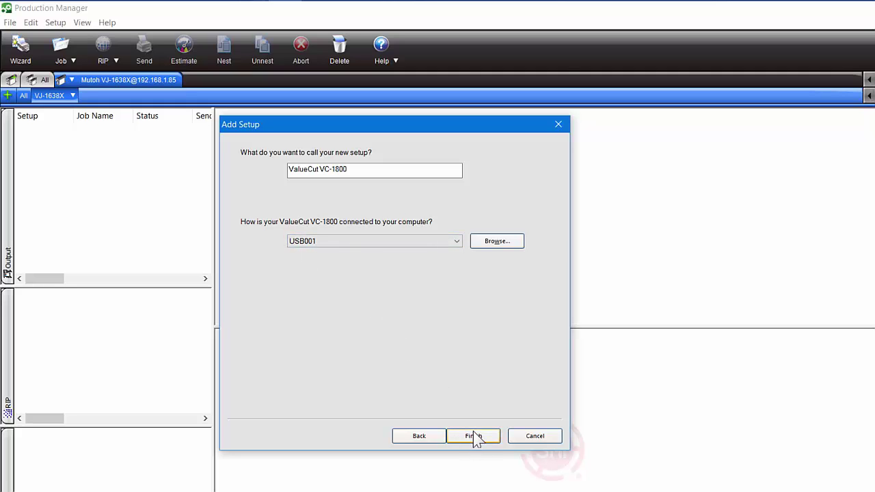
{"action": "left_click", "coordinate": [474, 437]}
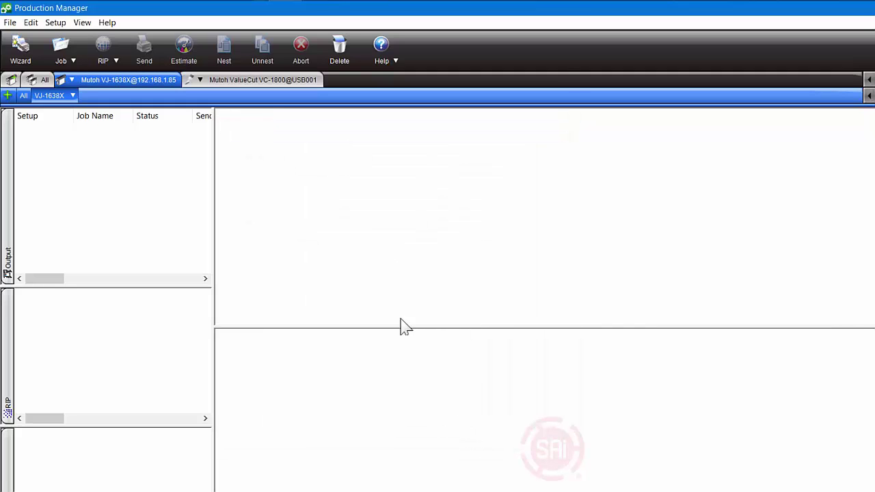
- Switch to the ValueCut VC-1800 setup, keep its port unchanged, and run a Test Cut
{"action": "left_click", "coordinate": [259, 82]}
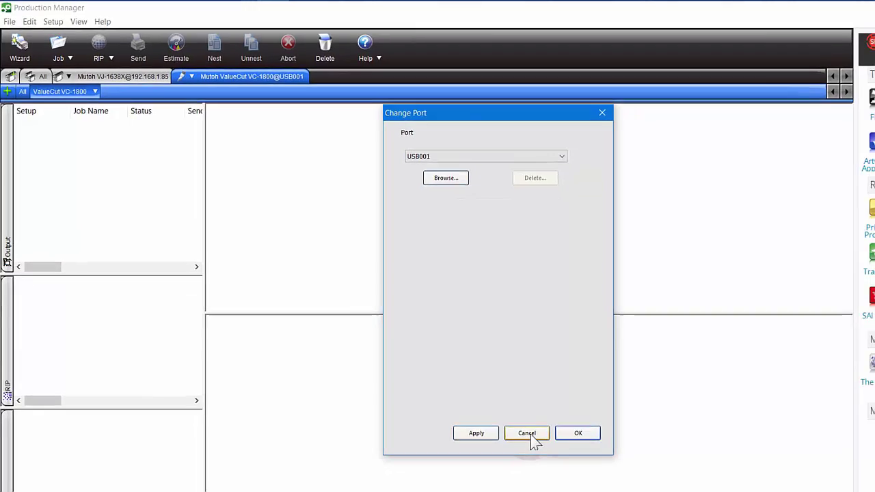
{"action": "left_click", "coordinate": [531, 436]}
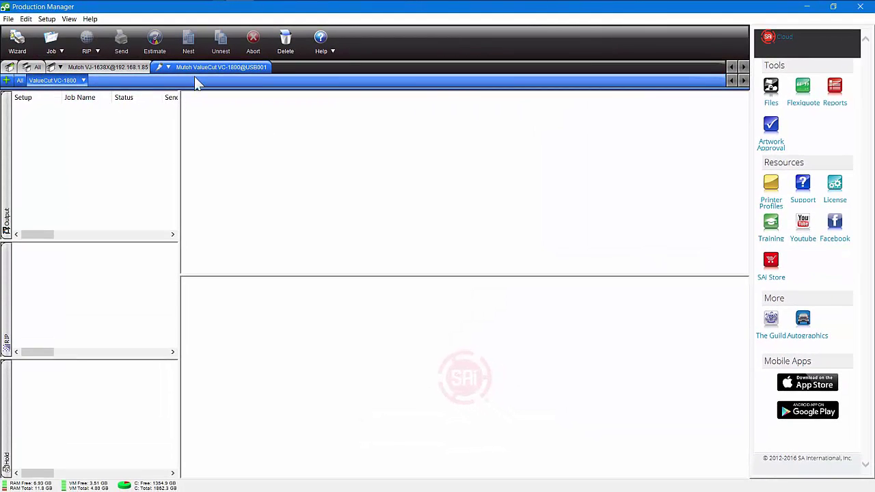
{"action": "left_click", "coordinate": [48, 20]}
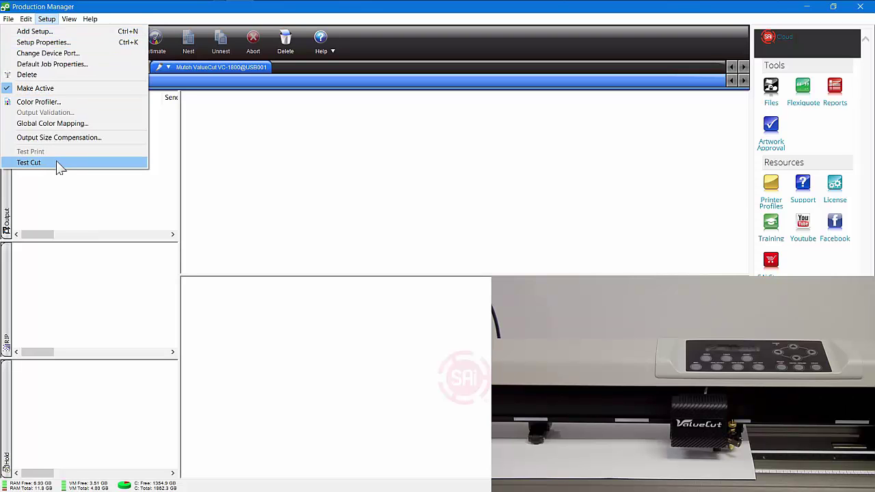
{"action": "left_click", "coordinate": [56, 163]}
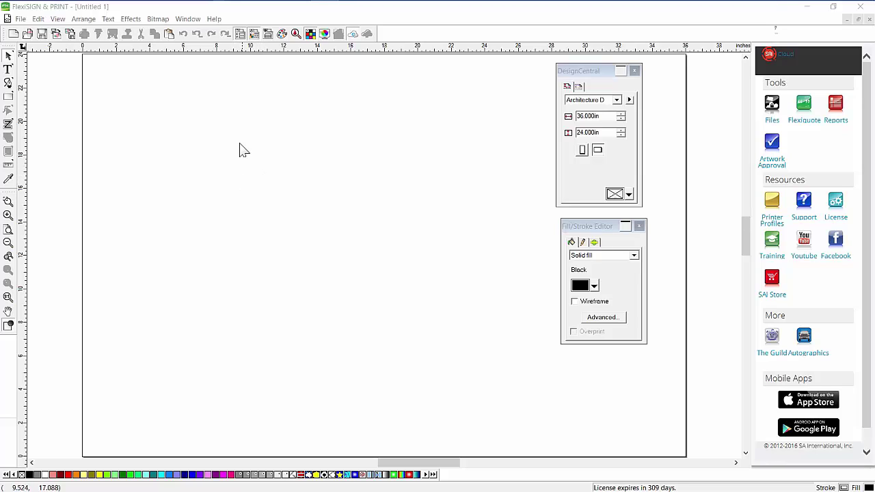
- Open Color Print Test Image.jpg from the Demo Files folder and select the placed image
{"action": "left_click", "coordinate": [27, 34]}
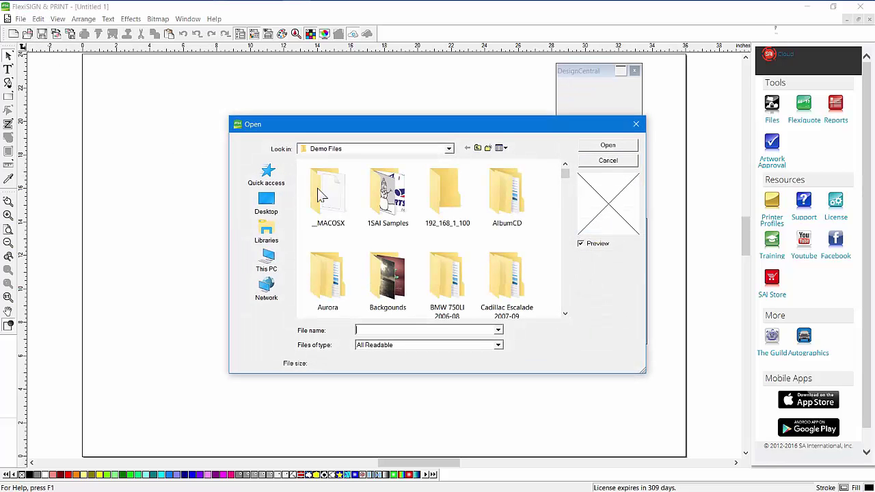
{"action": "left_click_drag", "start_coordinate": [566, 175], "coordinate": [569, 326]}
{"action": "scroll", "coordinate": [566, 184], "scroll_direction": "up", "scroll_amount": 2}
{"action": "scroll", "coordinate": [566, 193], "scroll_direction": "up", "scroll_amount": 5}
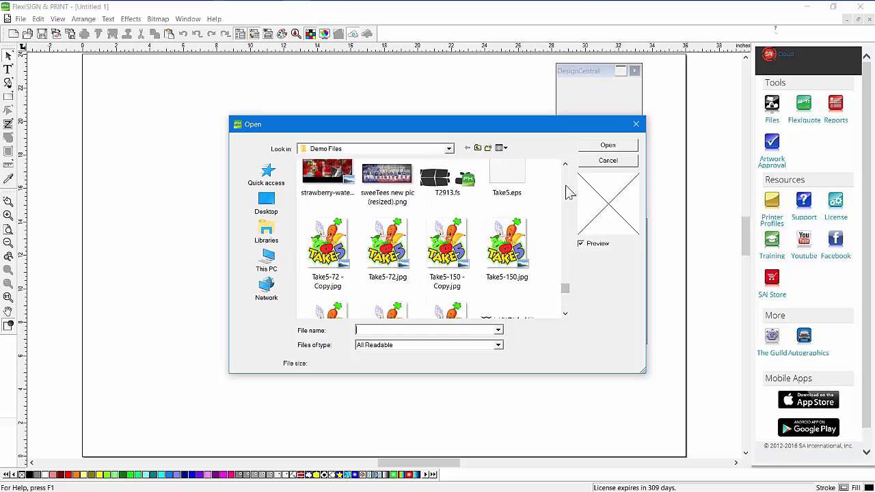
{"action": "left_click", "coordinate": [564, 313]}
{"action": "scroll", "coordinate": [566, 207], "scroll_direction": "up", "scroll_amount": 4}
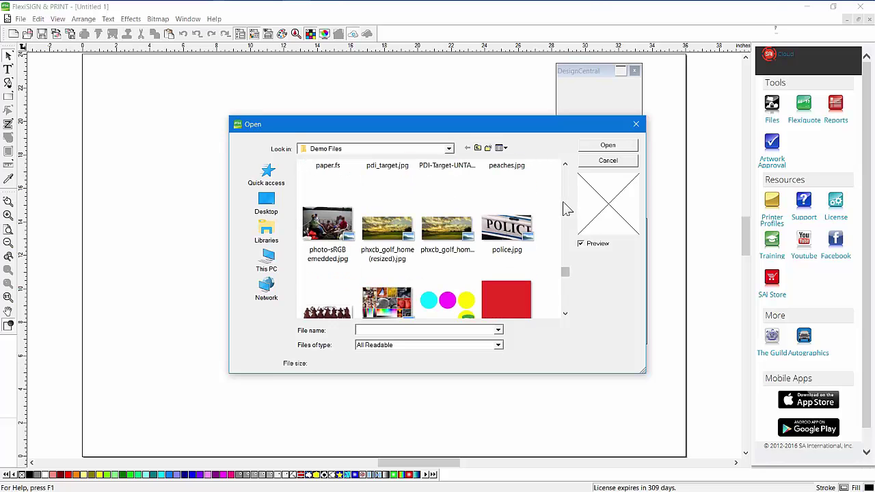
{"action": "scroll", "coordinate": [566, 209], "scroll_direction": "up", "scroll_amount": 4}
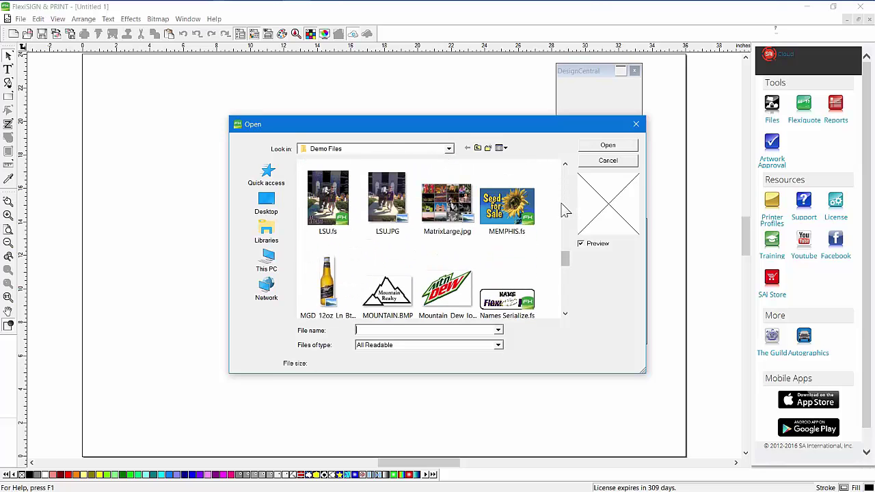
{"action": "scroll", "coordinate": [566, 209], "scroll_direction": "up", "scroll_amount": 3}
{"action": "scroll", "coordinate": [565, 211], "scroll_direction": "up", "scroll_amount": 3}
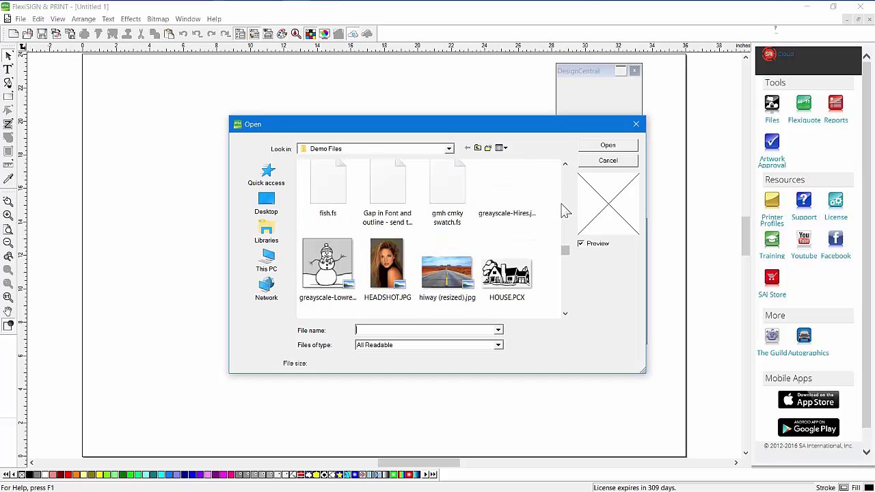
{"action": "scroll", "coordinate": [570, 208], "scroll_direction": "up", "scroll_amount": 3}
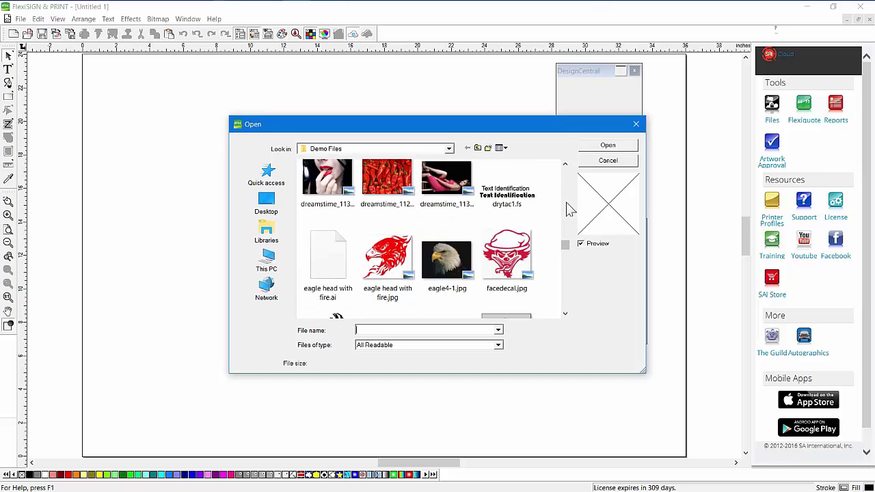
{"action": "scroll", "coordinate": [565, 201], "scroll_direction": "up", "scroll_amount": 9}
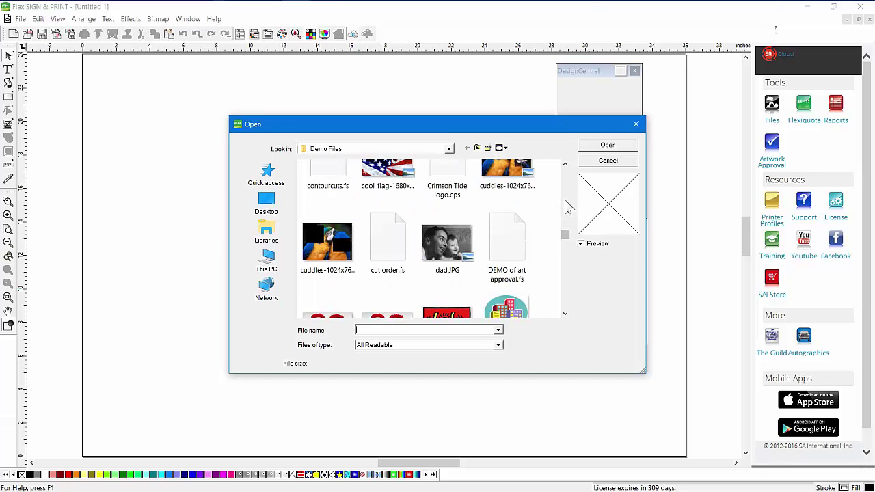
{"action": "scroll", "coordinate": [564, 205], "scroll_direction": "up", "scroll_amount": 1}
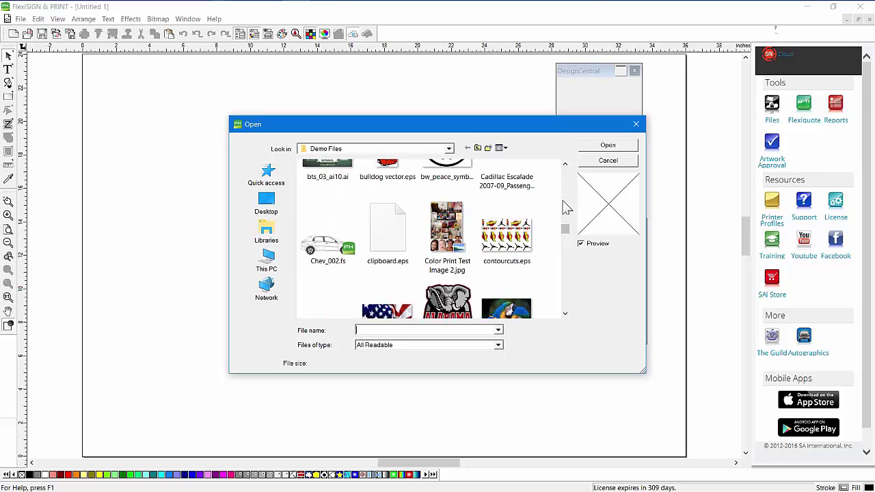
{"action": "double_click", "coordinate": [448, 226]}
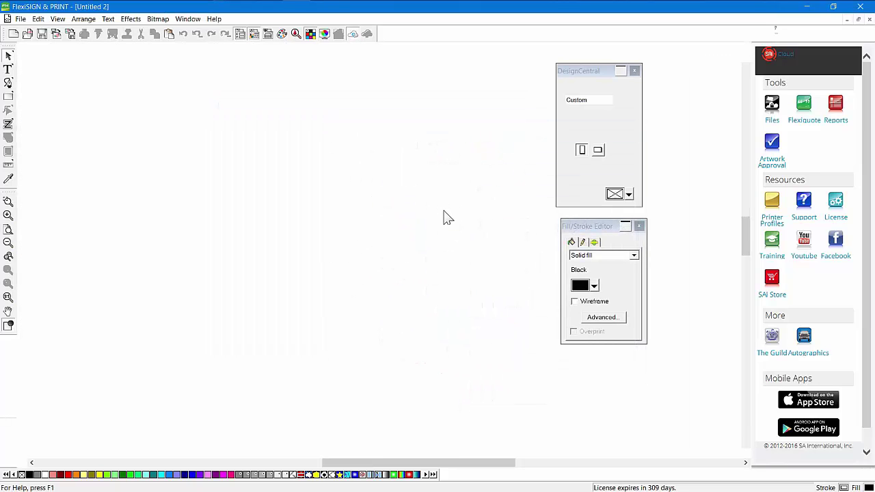
{"action": "left_click", "coordinate": [383, 199]}
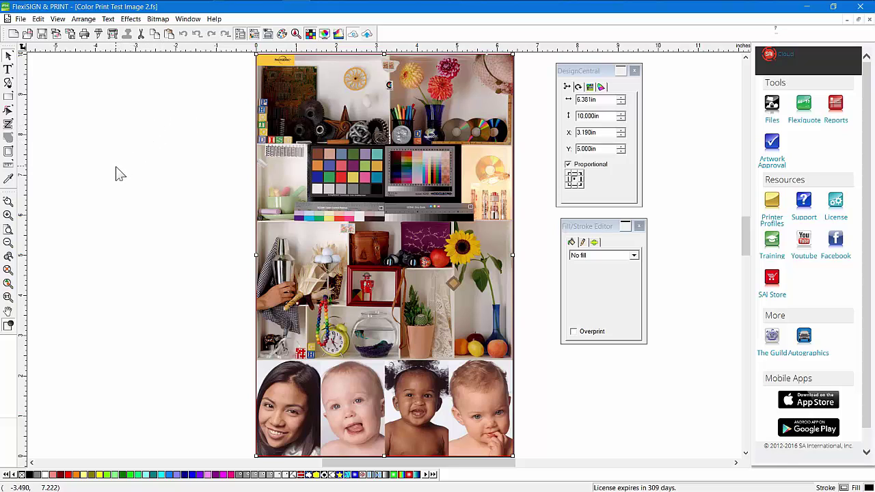
{"action": "left_click", "coordinate": [103, 182]}
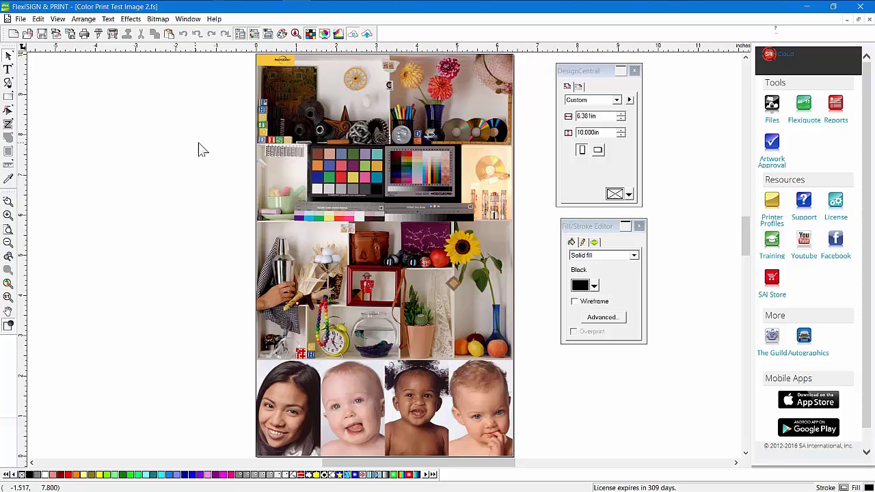
- In Color Settings, set the monitor profile to GenericLCD_Monitor
{"action": "left_click", "coordinate": [38, 18]}
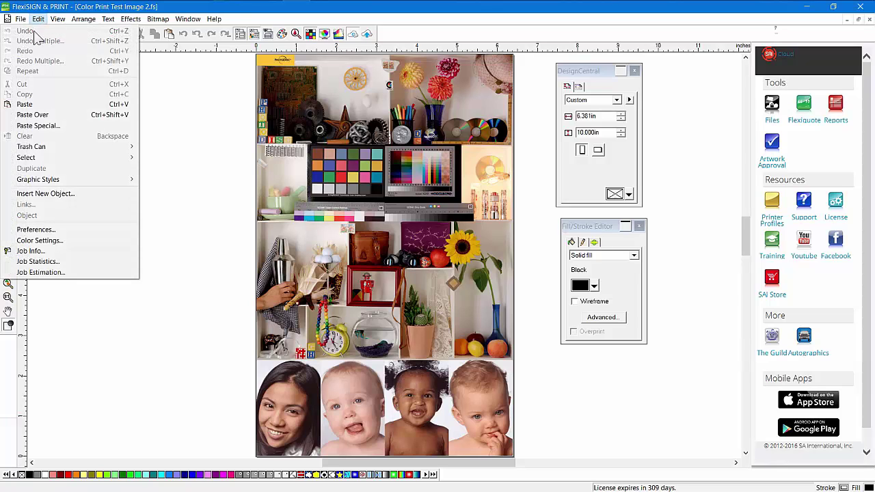
{"action": "left_click", "coordinate": [66, 240]}
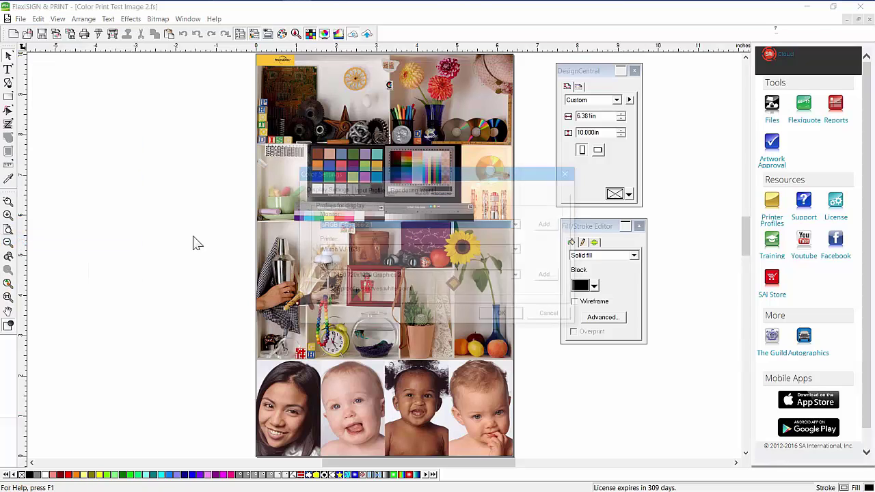
{"action": "left_click_drag", "start_coordinate": [388, 176], "coordinate": [173, 82]}
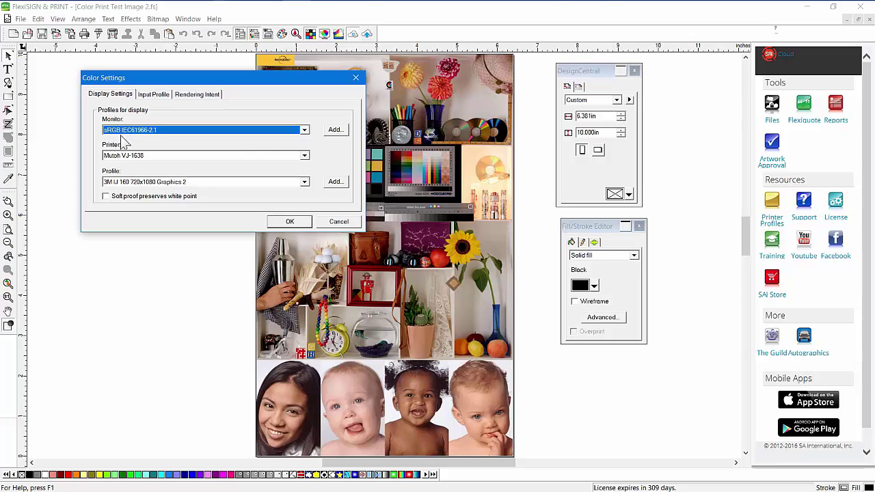
{"action": "left_click", "coordinate": [151, 130]}
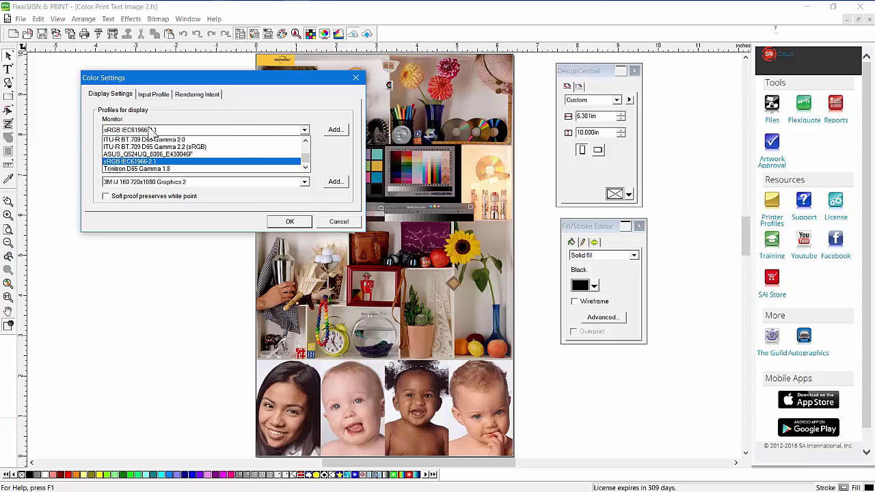
{"action": "scroll", "coordinate": [176, 150], "scroll_direction": "up", "scroll_amount": 5}
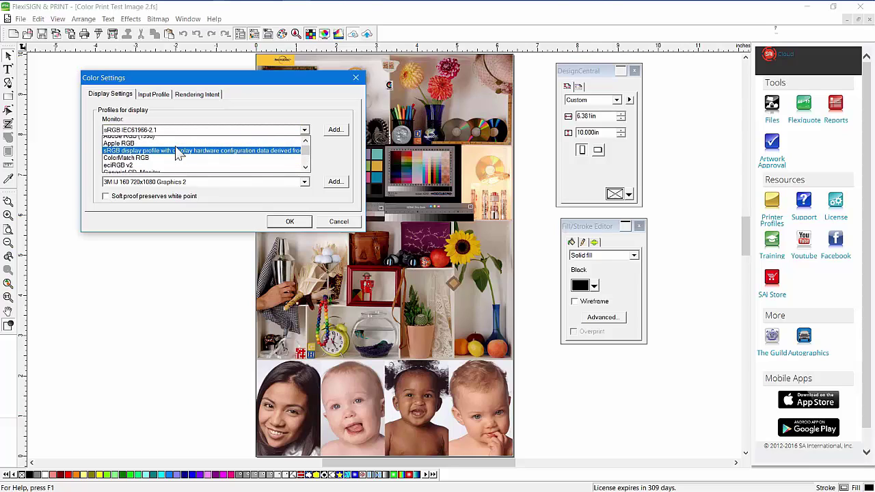
{"action": "scroll", "coordinate": [176, 152], "scroll_direction": "down", "scroll_amount": 3}
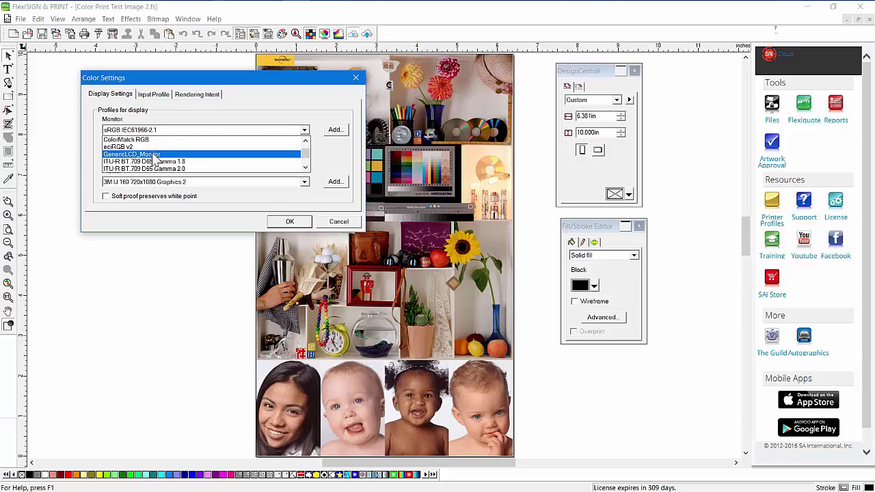
{"action": "left_click", "coordinate": [156, 156]}
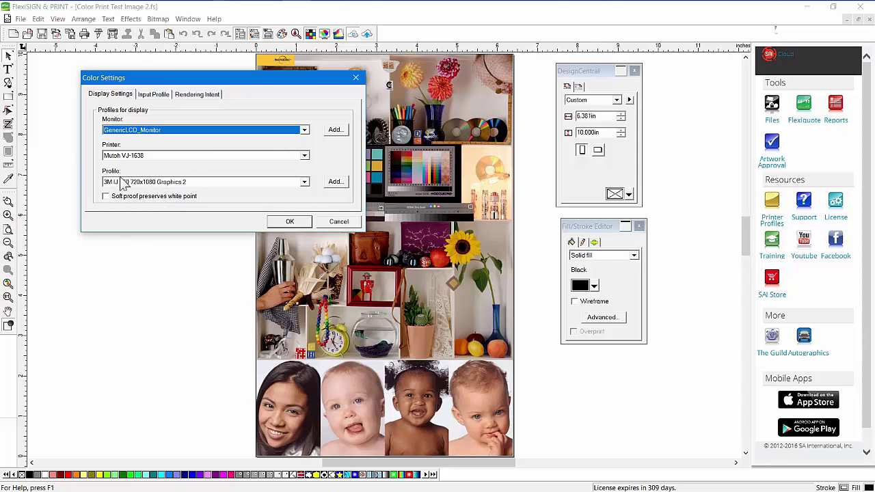
- Set the soft-proof output profile to Oracal 3651 GRA 720x1440 High Speed
{"action": "left_click", "coordinate": [176, 186]}
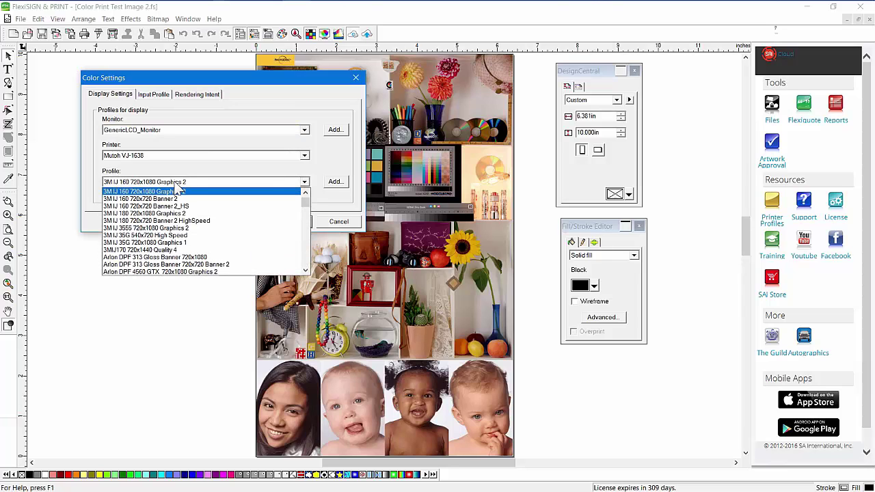
{"action": "left_click_drag", "start_coordinate": [309, 209], "coordinate": [309, 236]}
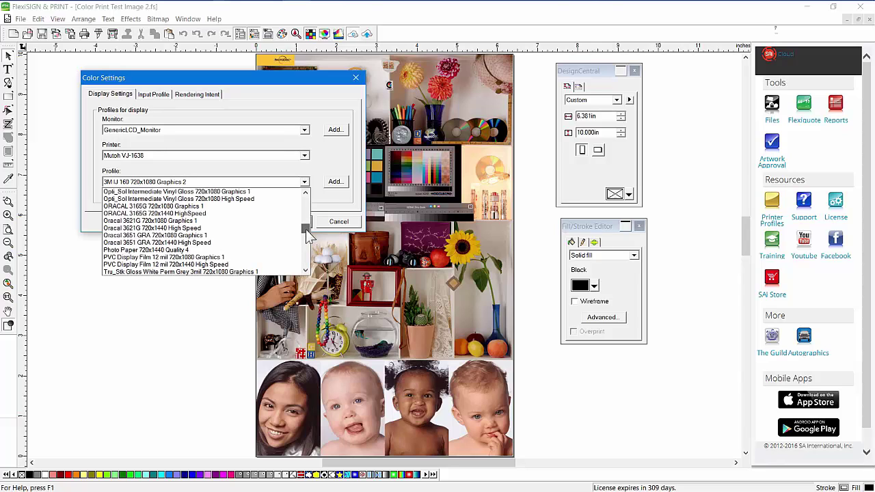
{"action": "left_click", "coordinate": [190, 245]}
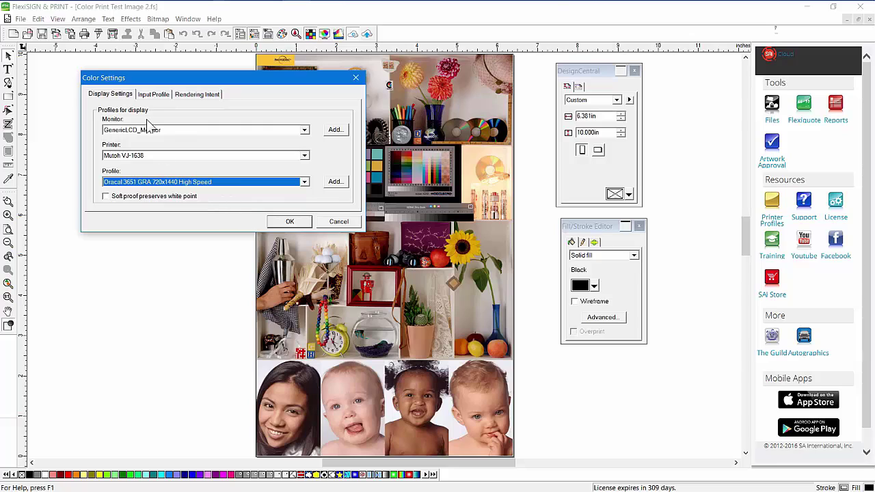
- Change the RGB input profile to sRGB IEC61966-2.1 and apply the colour settings
{"action": "left_click", "coordinate": [158, 95]}
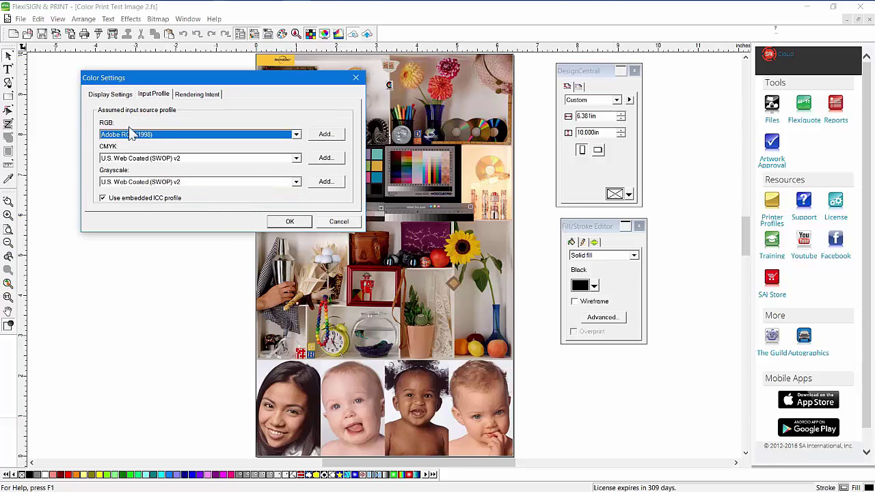
{"action": "left_click", "coordinate": [164, 137]}
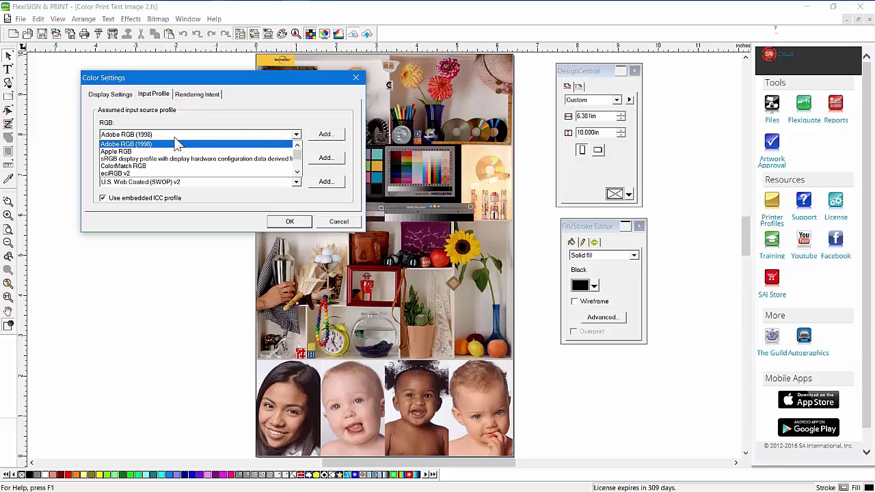
{"action": "scroll", "coordinate": [168, 147], "scroll_direction": "down", "scroll_amount": 4}
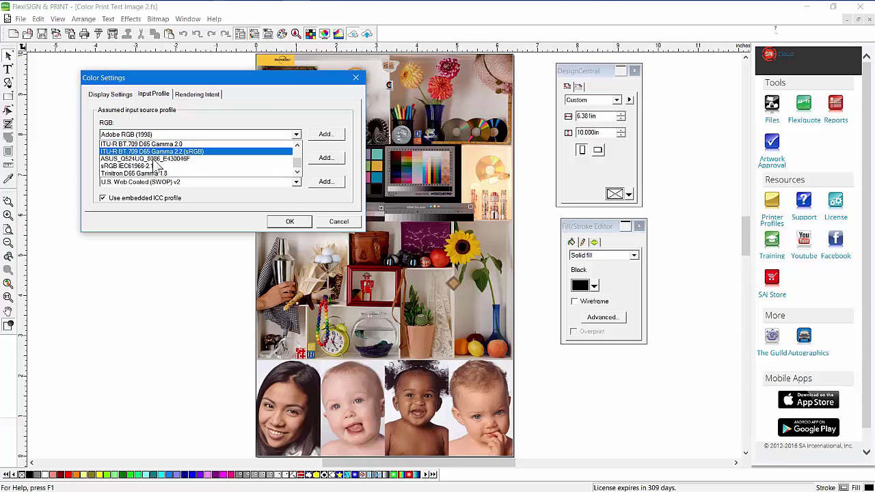
{"action": "left_click", "coordinate": [154, 171]}
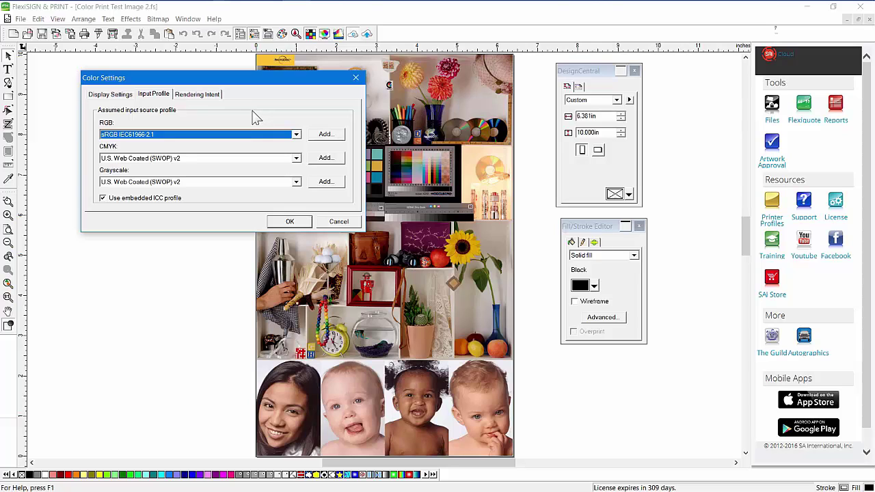
{"action": "left_click", "coordinate": [286, 222]}
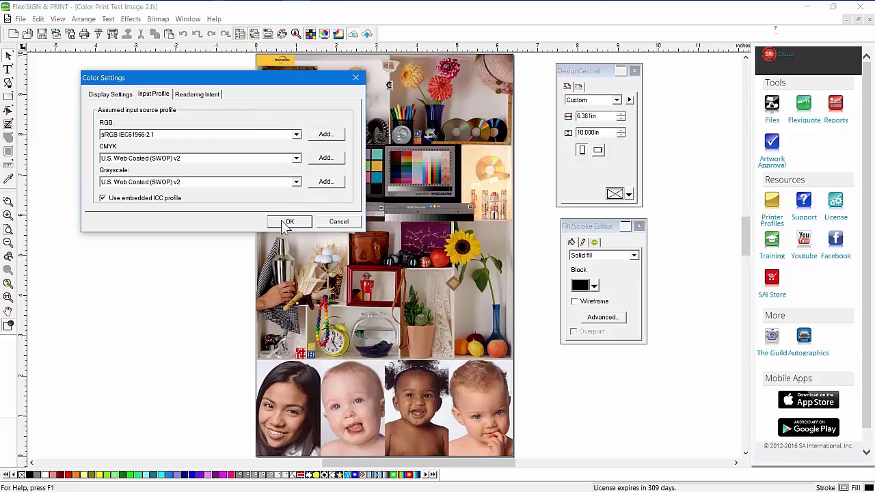
- Toggle printer output simulation on and off to compare, leaving the soft proof on
{"action": "left_click", "coordinate": [326, 35]}
{"action": "left_click", "coordinate": [326, 36]}
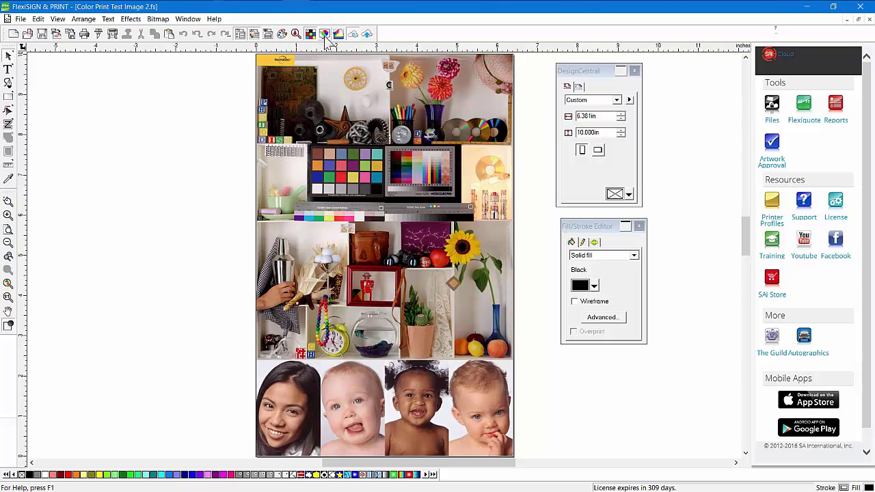
{"action": "left_click", "coordinate": [324, 35]}
{"action": "left_click", "coordinate": [324, 36]}
{"action": "left_click", "coordinate": [324, 35]}
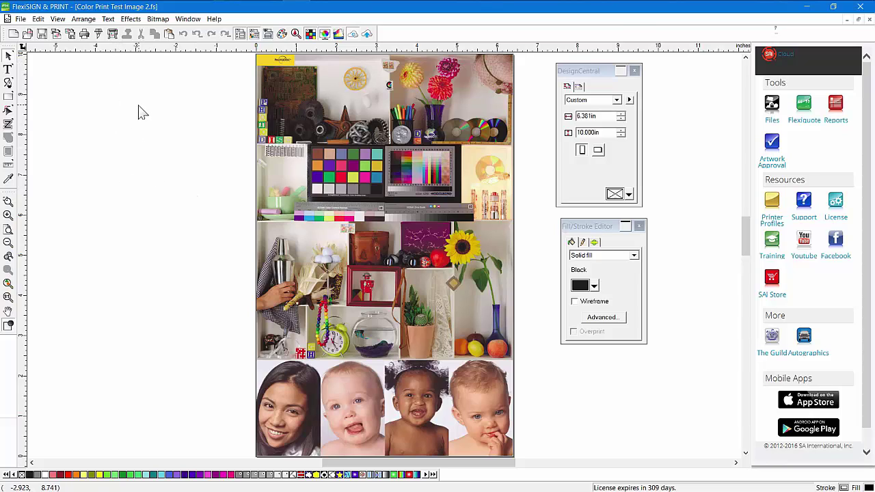
- Start RIP and Print to the local Production Manager with a user-defined material size
{"action": "left_click", "coordinate": [113, 34]}
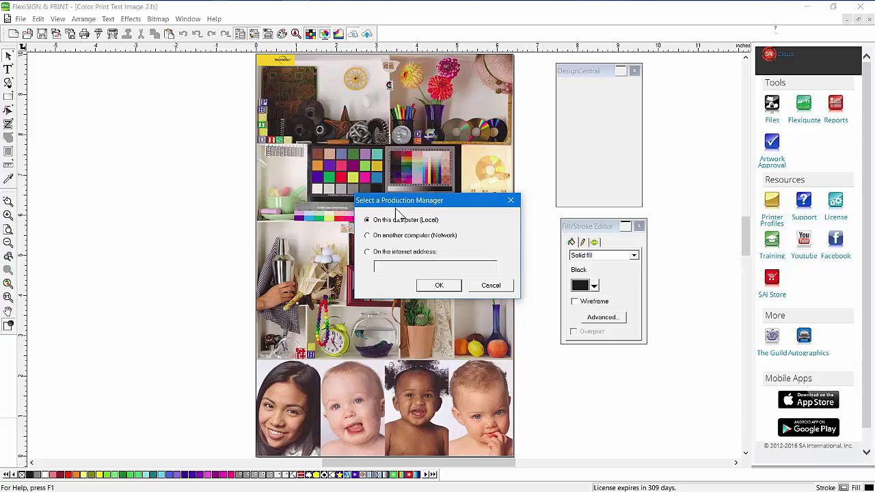
{"action": "left_click_drag", "start_coordinate": [369, 200], "coordinate": [156, 116]}
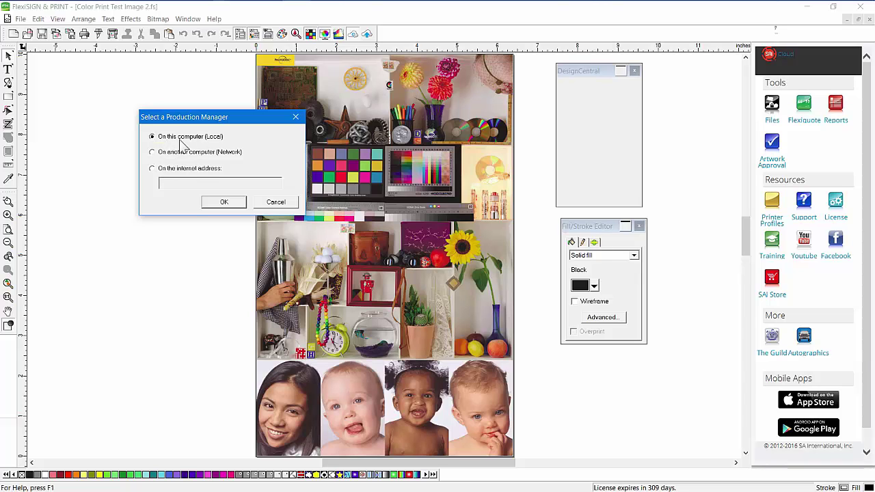
{"action": "left_click", "coordinate": [229, 204]}
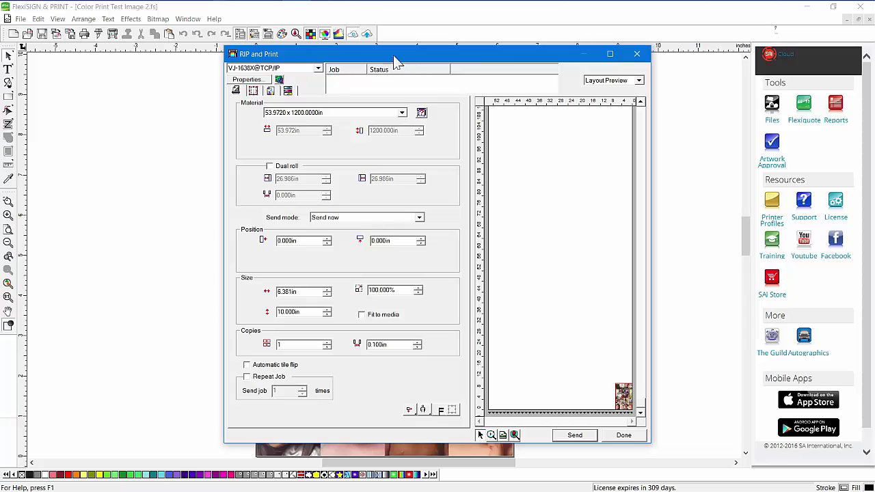
{"action": "left_click", "coordinate": [610, 53]}
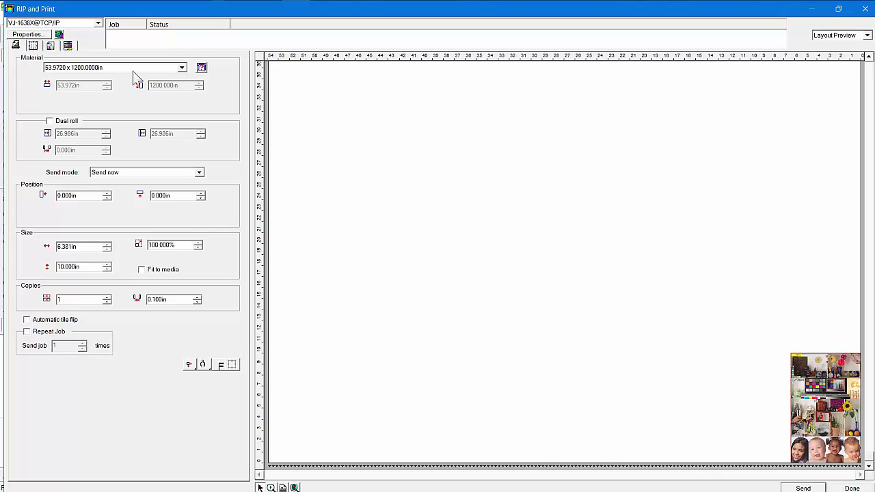
{"action": "left_click", "coordinate": [202, 68]}
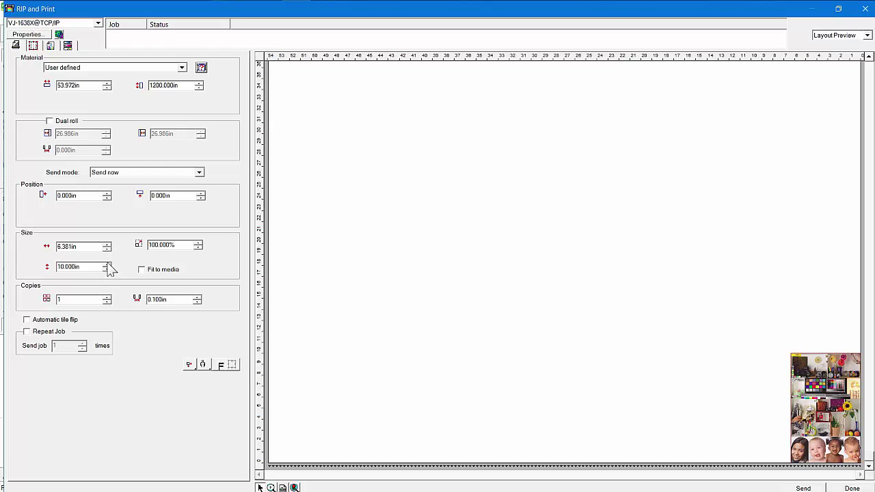
- Rotate the image on the media and scale it to 18.500 in wide (185%)
{"action": "left_click", "coordinate": [202, 365]}
{"action": "left_click", "coordinate": [207, 393]}
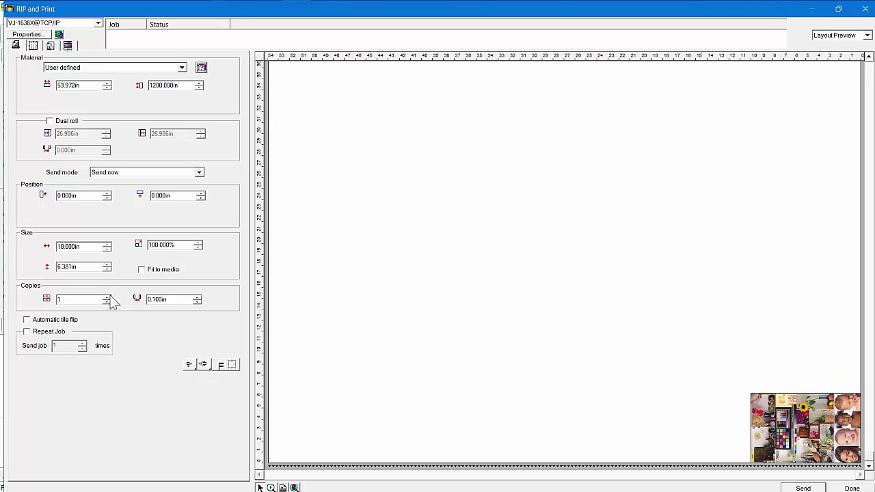
{"action": "left_click", "coordinate": [106, 243]}
{"action": "left_click", "coordinate": [106, 243]}
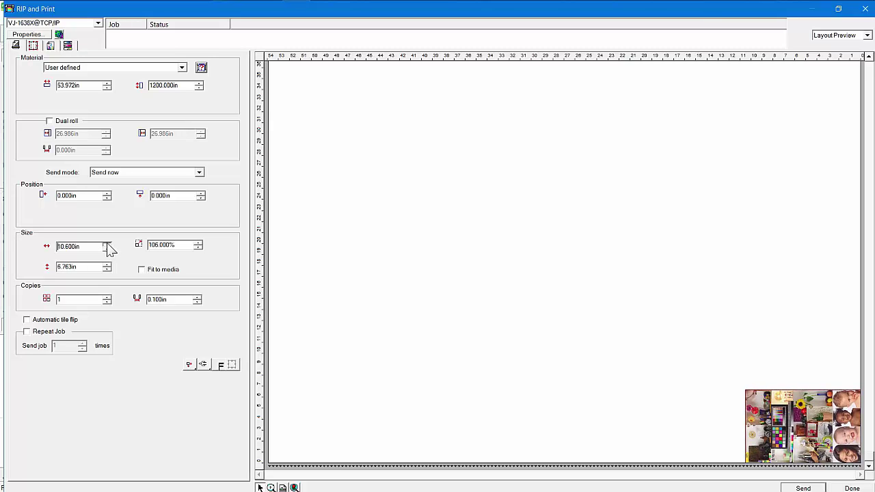
{"action": "left_click_drag", "start_coordinate": [107, 244], "coordinate": [106, 244]}
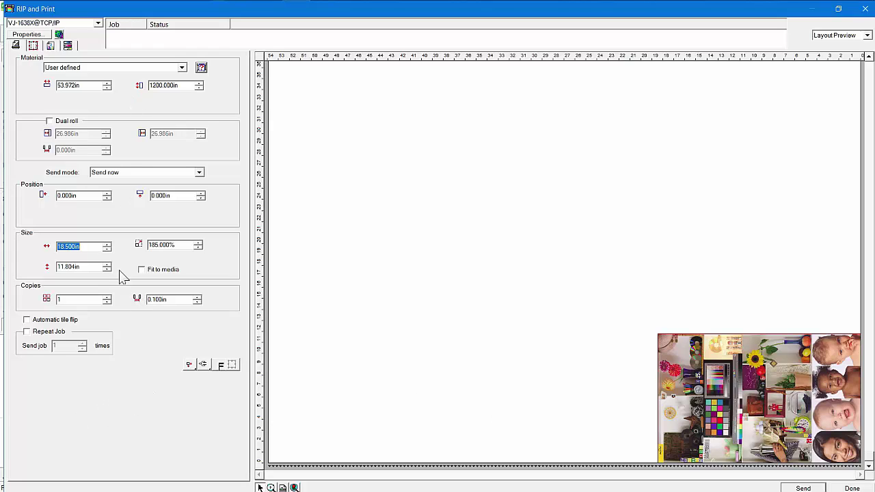
- Verify the job's output settings use Oracal 3651 GRA 720x1440 High Speed with sRGB input
{"action": "left_click", "coordinate": [33, 45]}
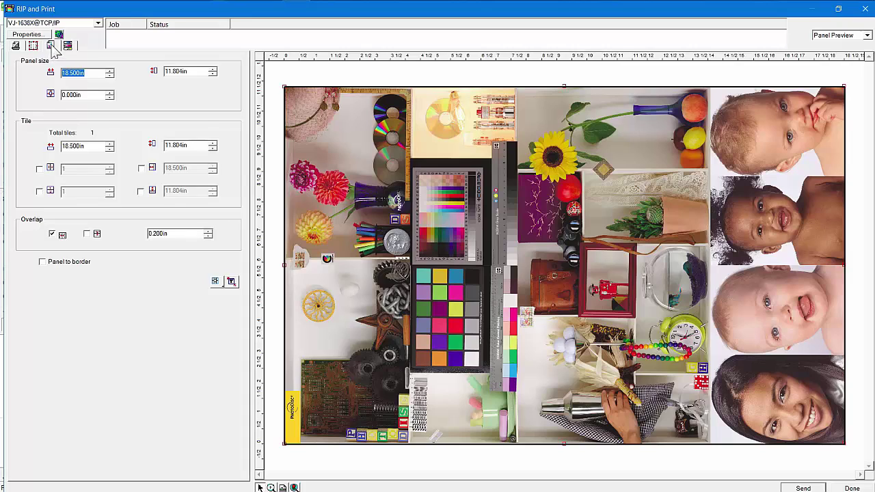
{"action": "left_click", "coordinate": [52, 46]}
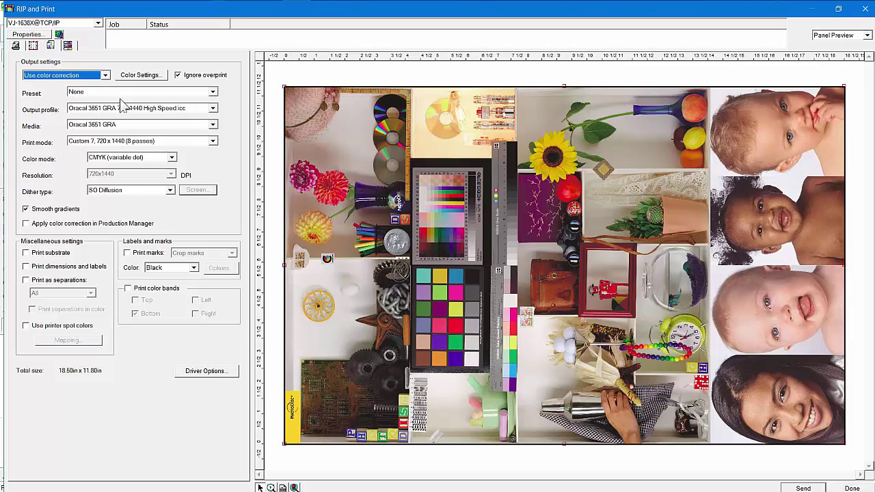
{"action": "left_click", "coordinate": [145, 80]}
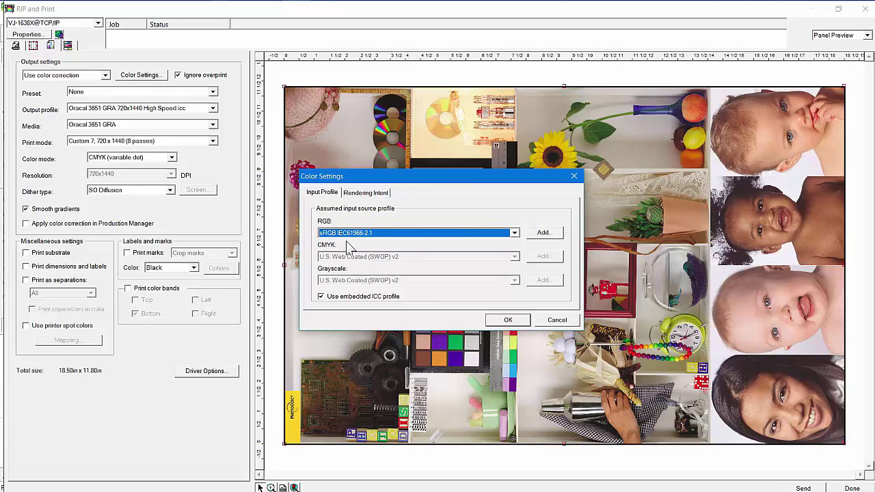
{"action": "left_click", "coordinate": [508, 320]}
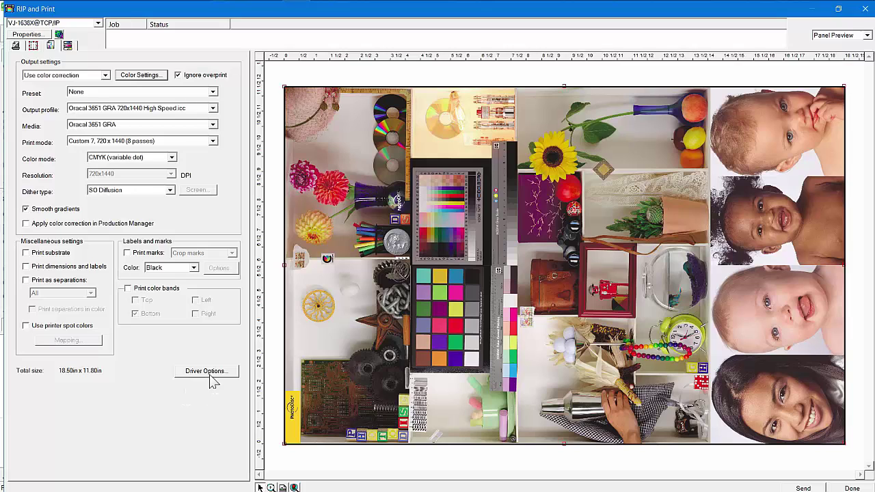
- Leave the driver options unchanged, send the job to the Mutoh printer, and close the print window
{"action": "left_click", "coordinate": [210, 376]}
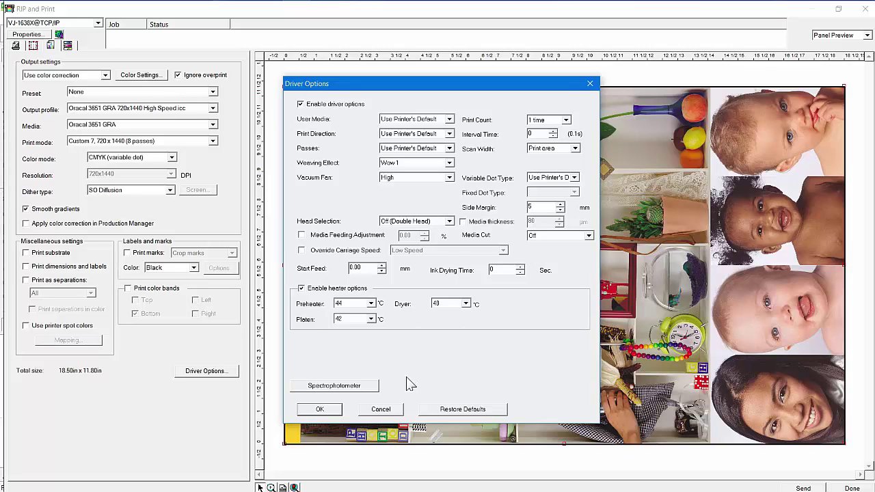
{"action": "left_click", "coordinate": [381, 409]}
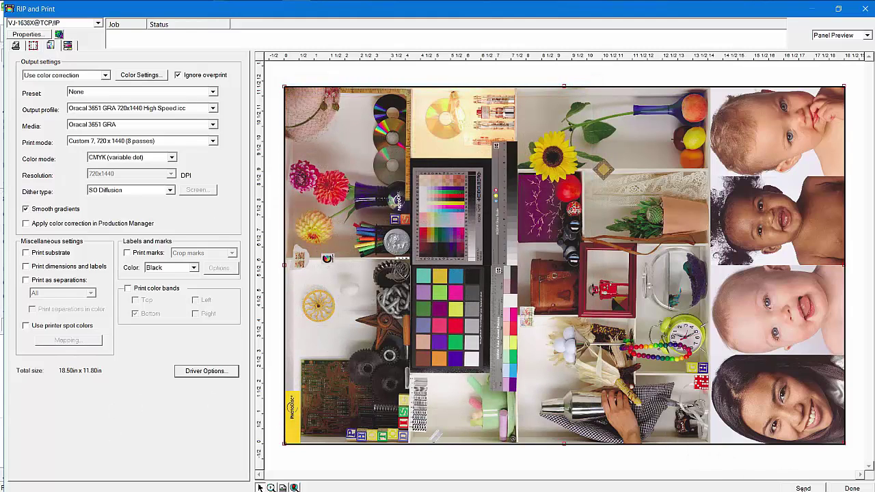
{"action": "left_click", "coordinate": [804, 488]}
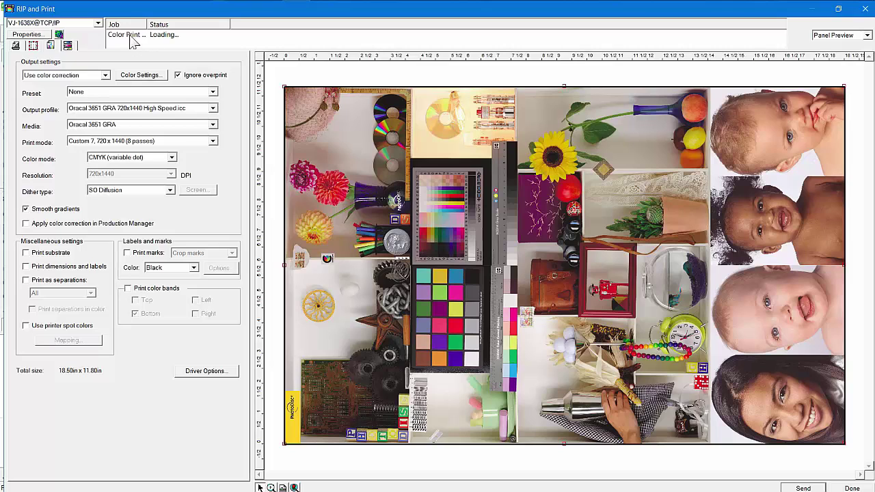
{"action": "left_click", "coordinate": [841, 488]}
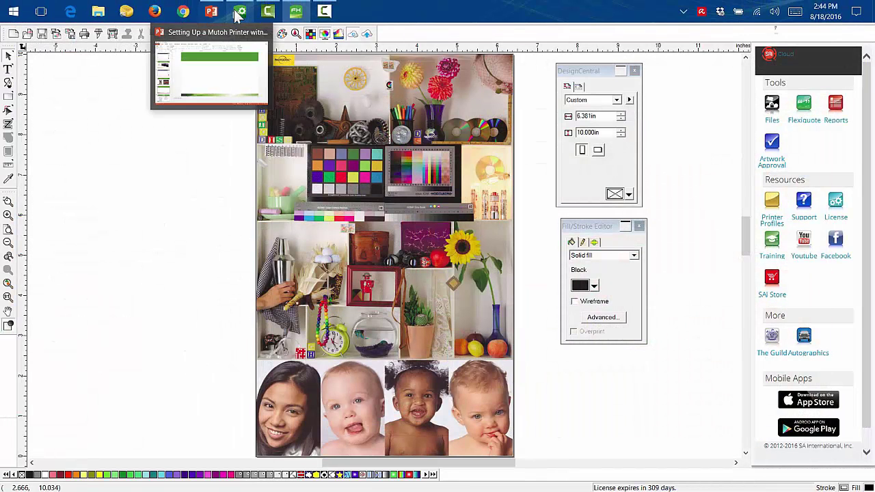
- In Production Manager, view the Mutoh VJ-1638X queue's Color Print Test Image 2.pdf job preview and details
{"action": "left_click", "coordinate": [239, 12]}
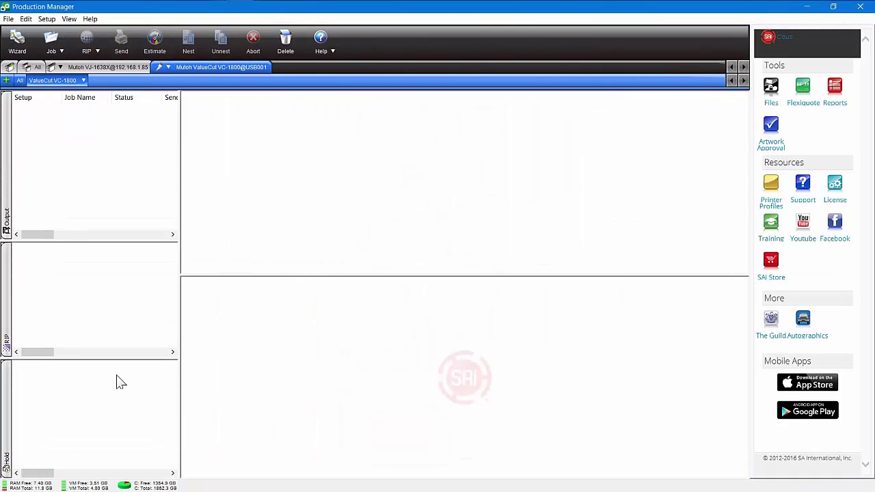
{"action": "left_click", "coordinate": [102, 68]}
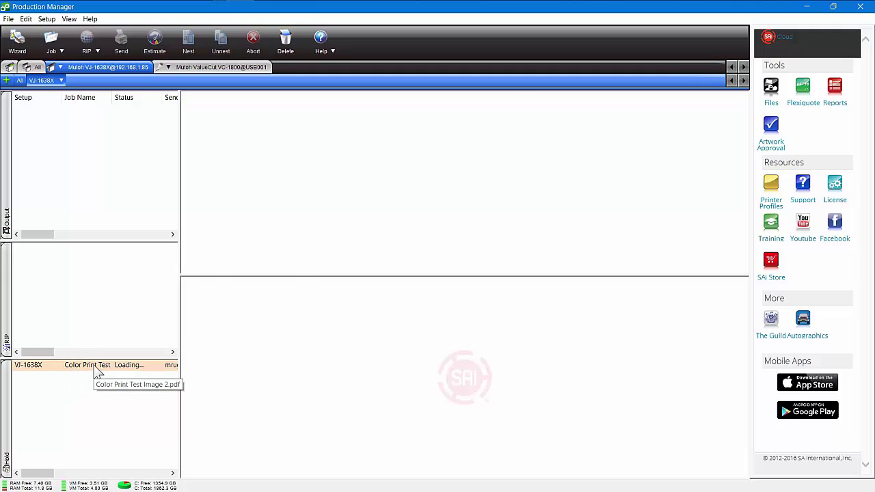
{"action": "left_click", "coordinate": [95, 249]}
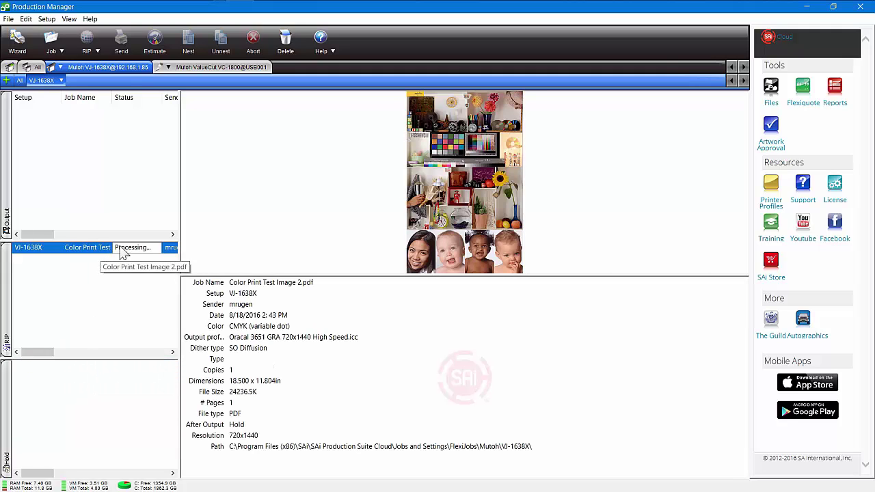